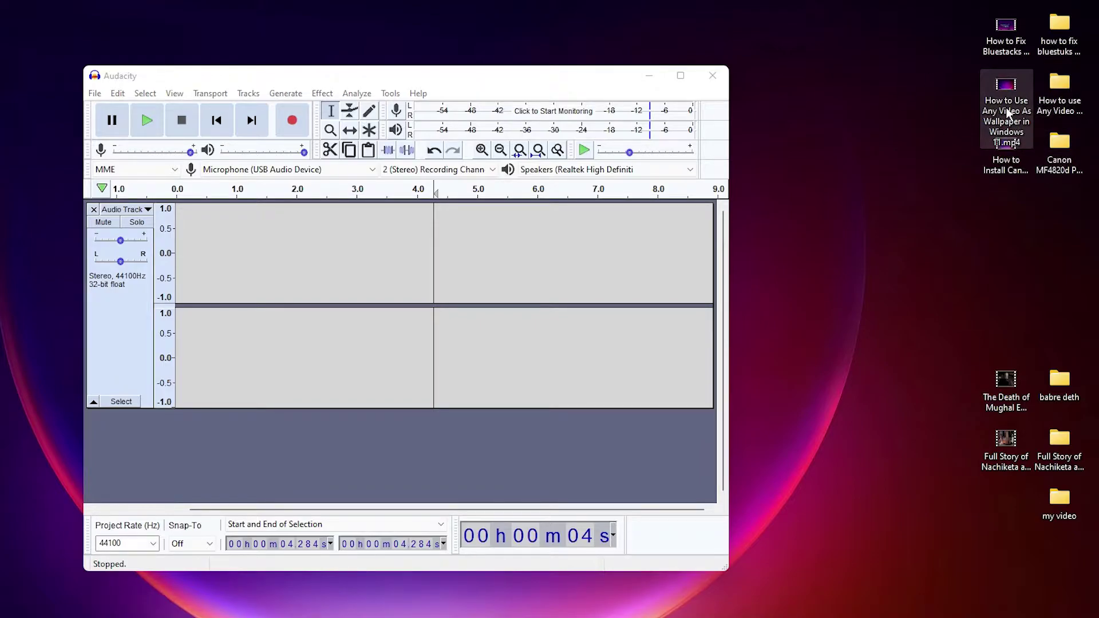
# Drop the 'How to Use Any Video As Wallpaper in Windows 11.mp4' video into Audacity, triggering the FFmpeg error.
pyautogui.moveTo(736, 316); pyautogui.dragTo(566, 439)
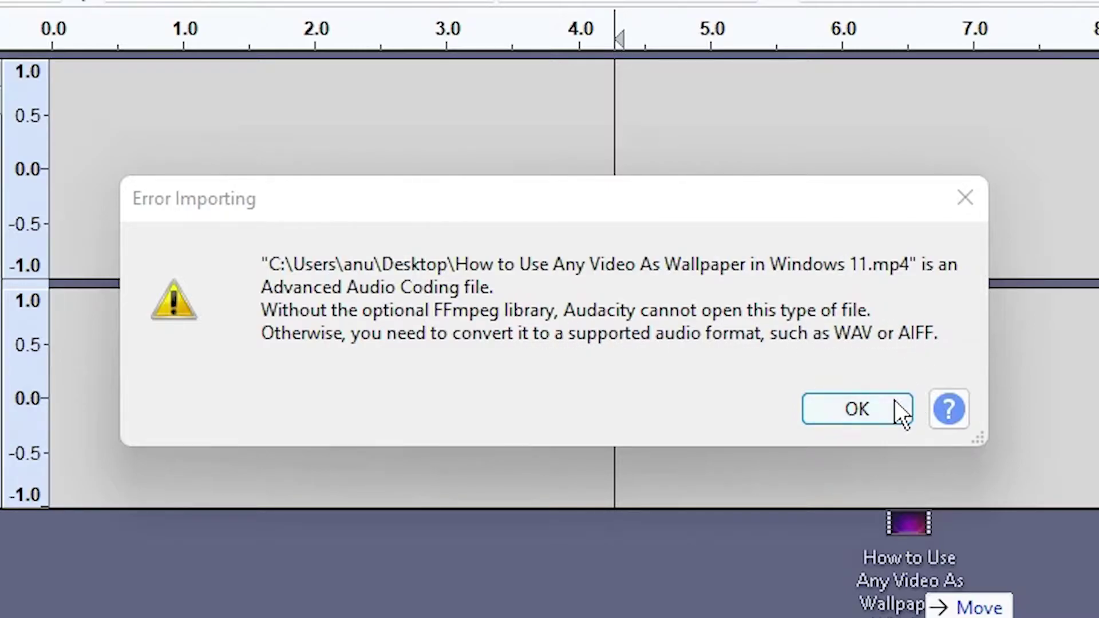
# Dismiss the import error and view the Libraries preferences page showing FFmpeg not found.
pyautogui.click(835, 418)
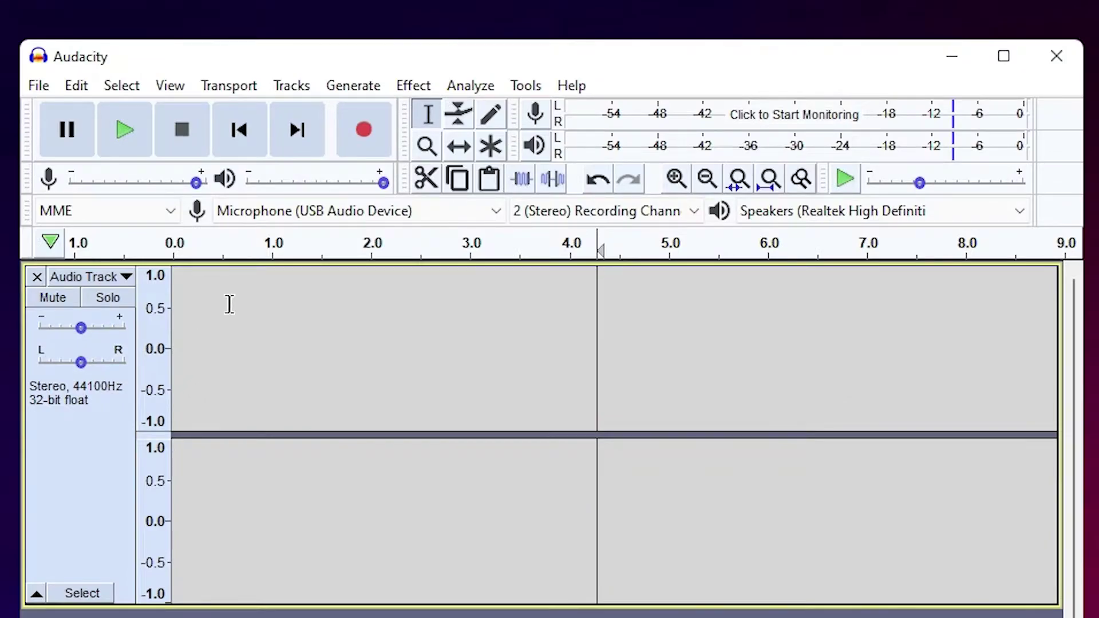
pyautogui.click(71, 89)
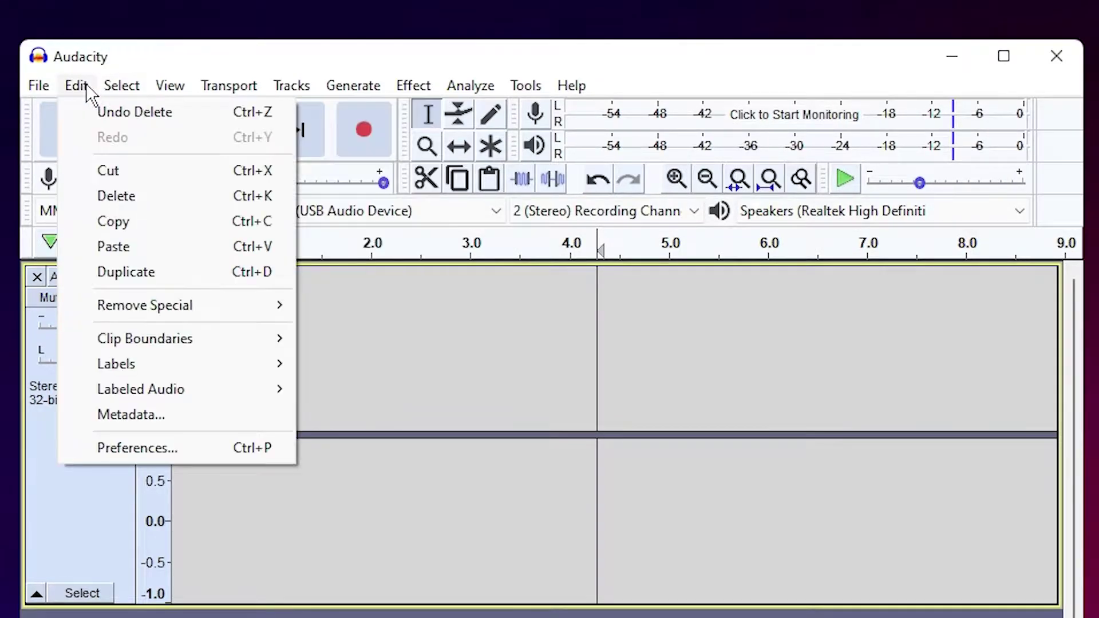
pyautogui.click(125, 453)
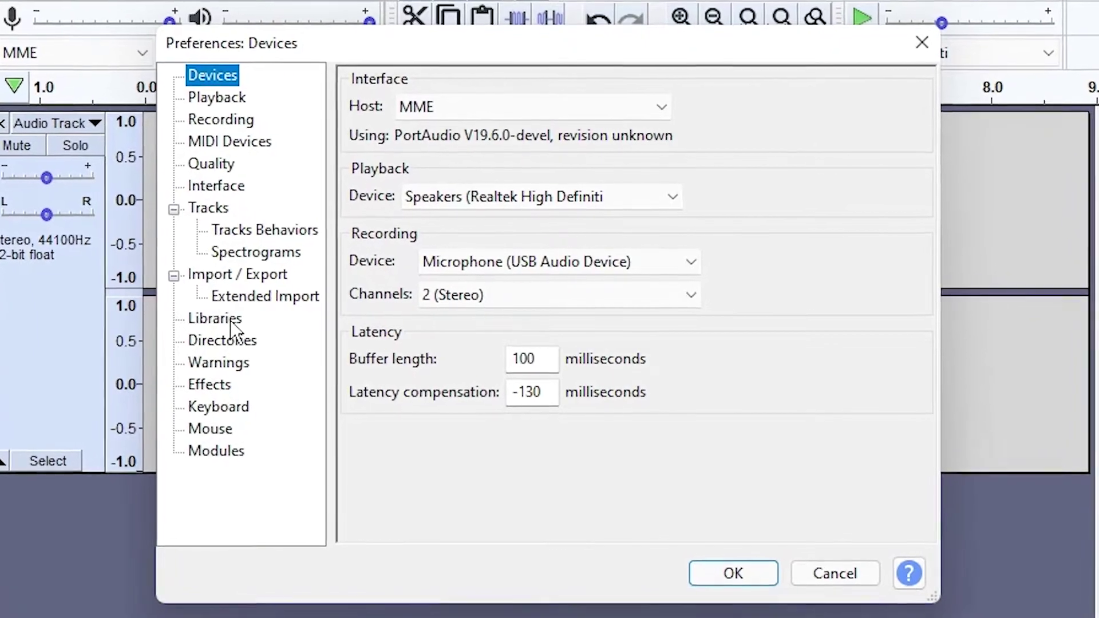
pyautogui.click(228, 321)
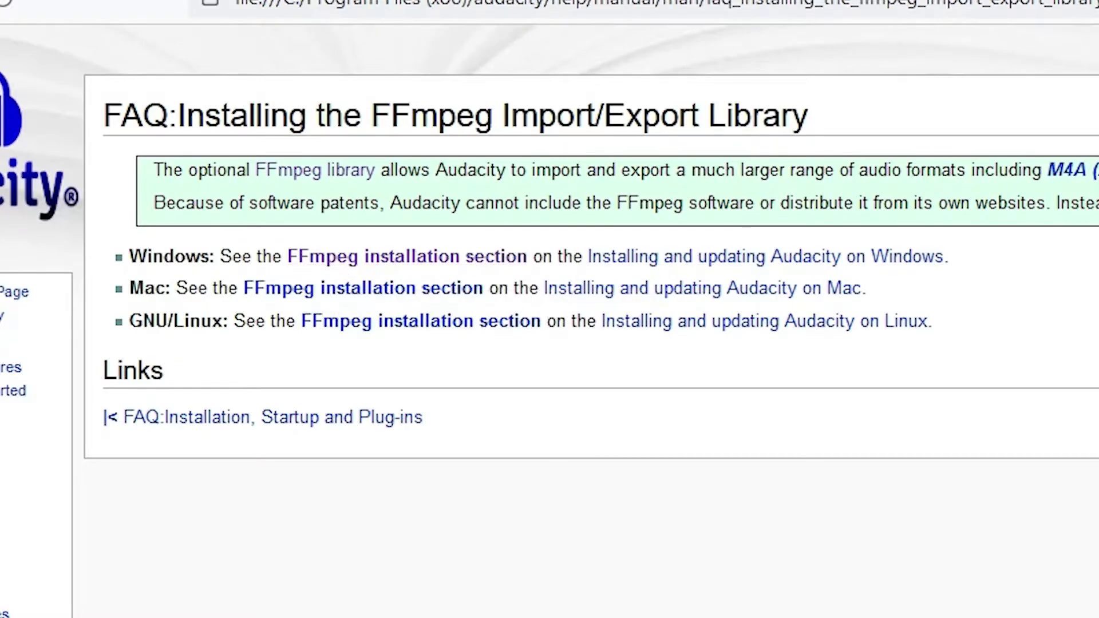
# Copy the download URL from Notepad and load the lame.buanzo.org FFmpeg page in a new tab.
pyautogui.hotkey('alt', 'Tab')
pyautogui.click(764, 581)
pyautogui.moveTo(958, 529); pyautogui.dragTo(551, 521)
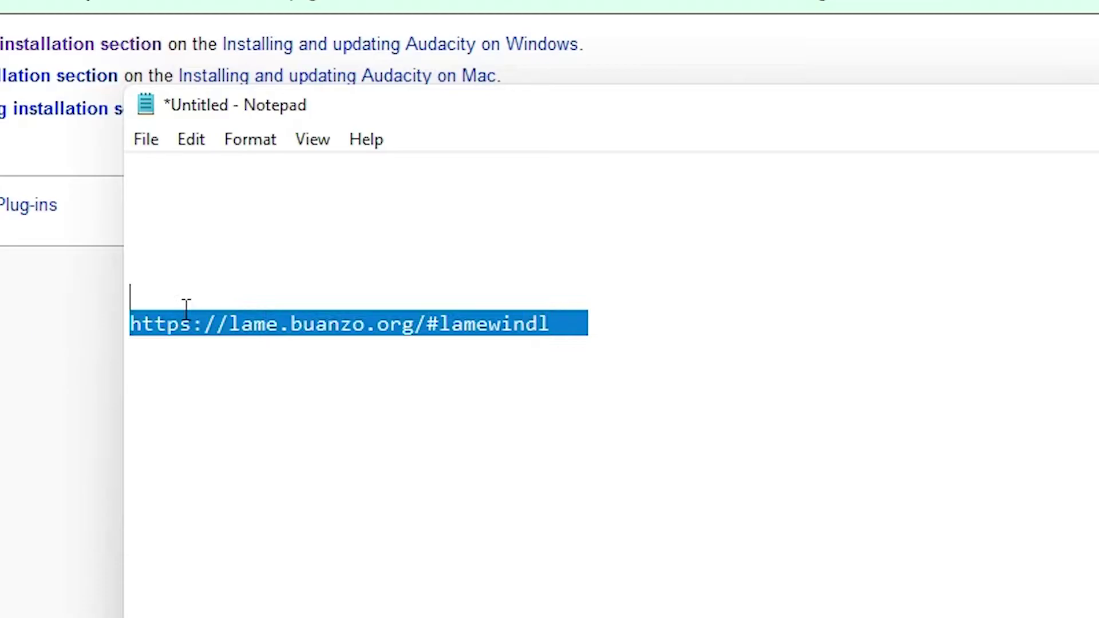
pyautogui.moveTo(186, 310); pyautogui.dragTo(127, 324)
pyautogui.hotkey('ctrl', 'c')
pyautogui.hotkey('alt', 'Tab')
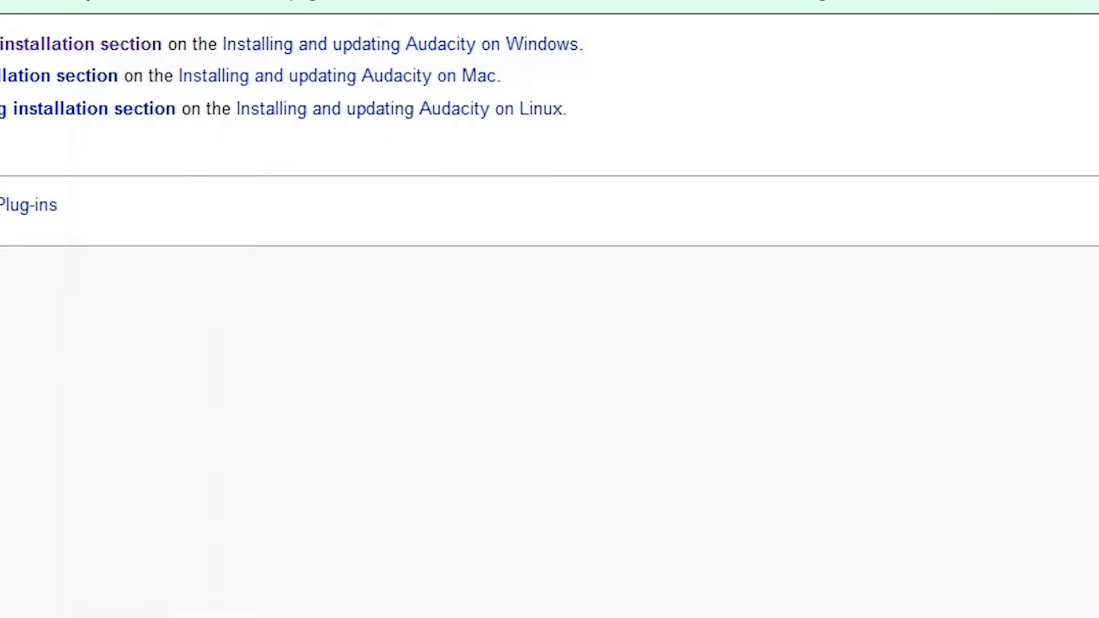
pyautogui.hotkey('ctrl', 't')
pyautogui.click(378, 38)
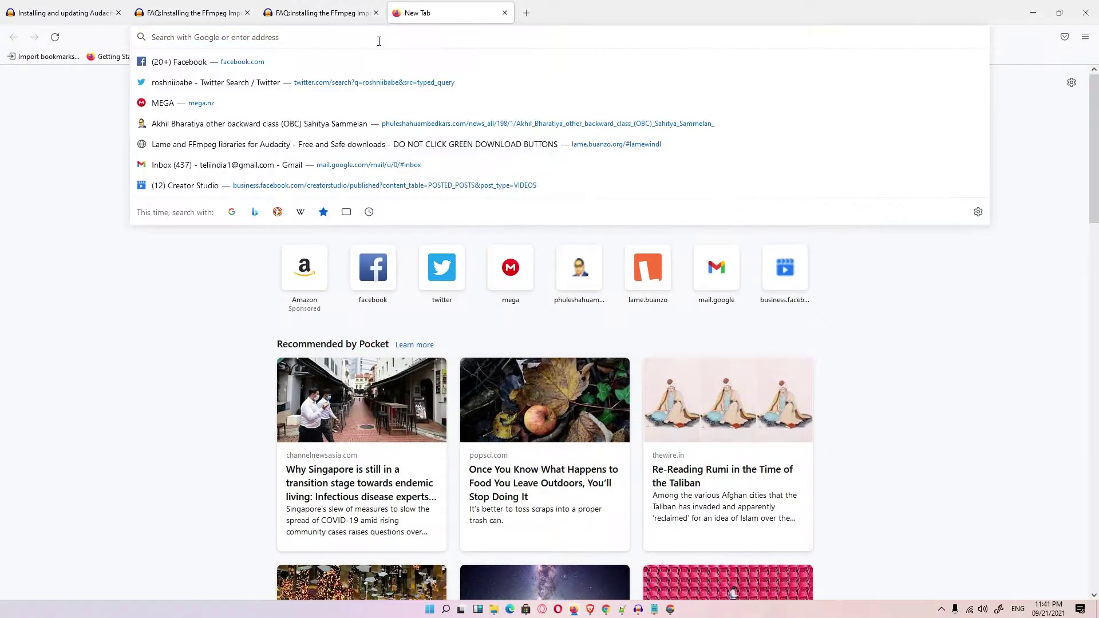
pyautogui.hotkey('ctrl', 'v')
pyautogui.press('Return')
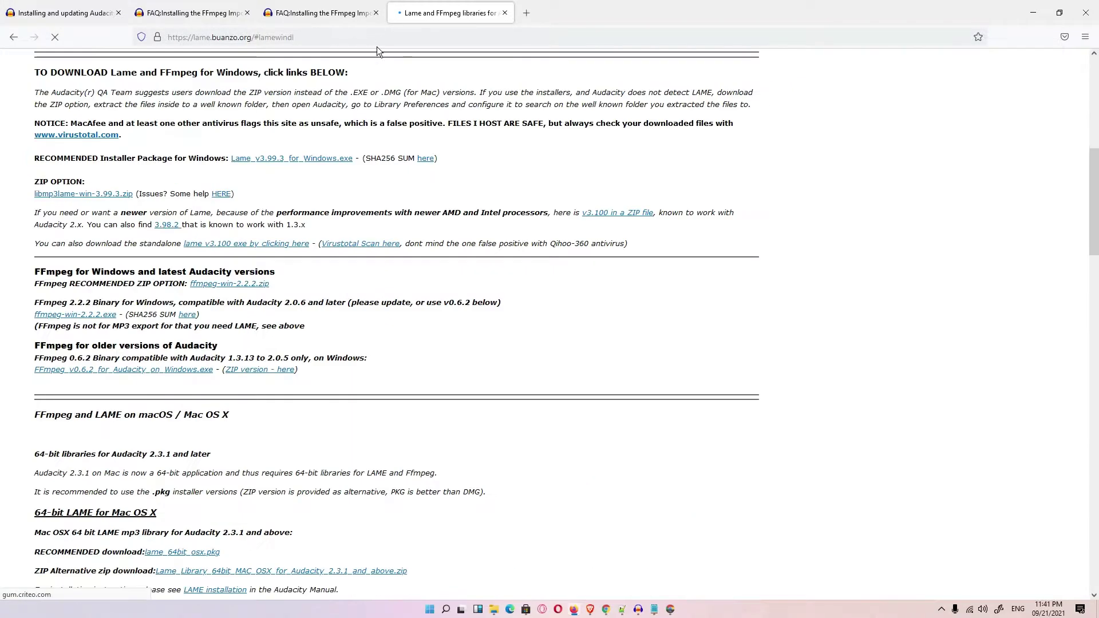
# Download and save ffmpeg-win-2.2.2.exe, then show it in the Downloads folder.
pyautogui.scroll(10, 192, 277)
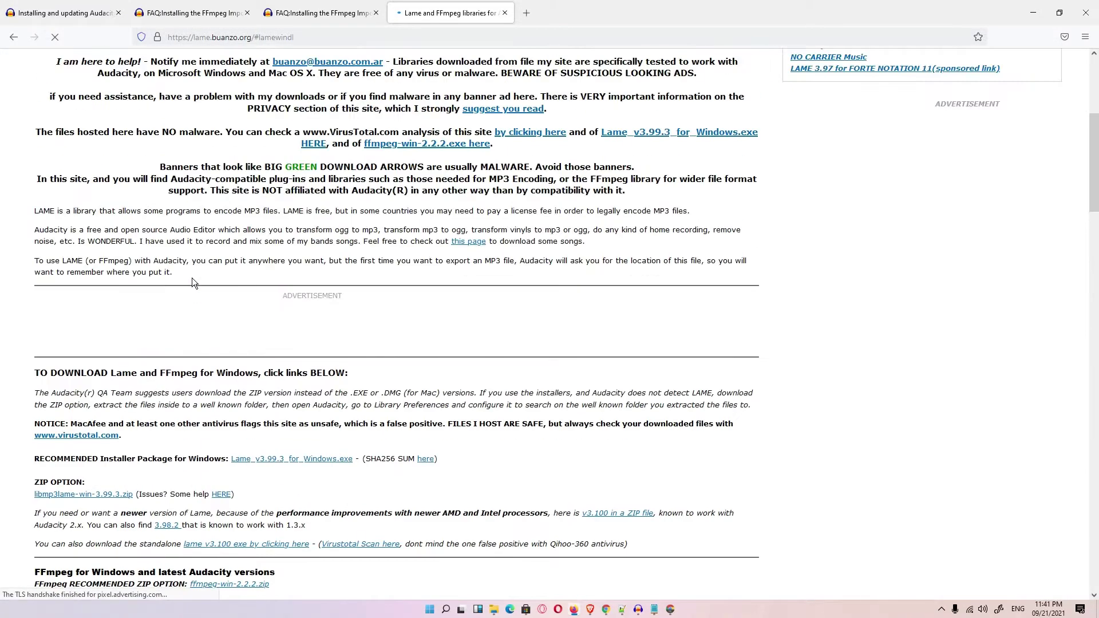
pyautogui.scroll(-5, 216, 259)
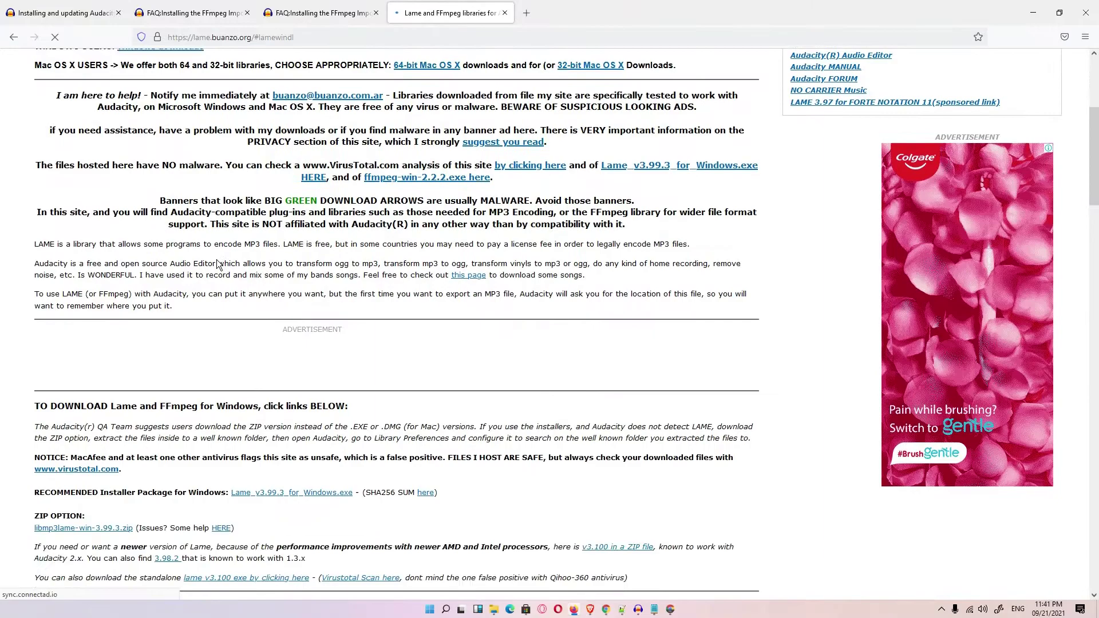
pyautogui.scroll(-4, 216, 263)
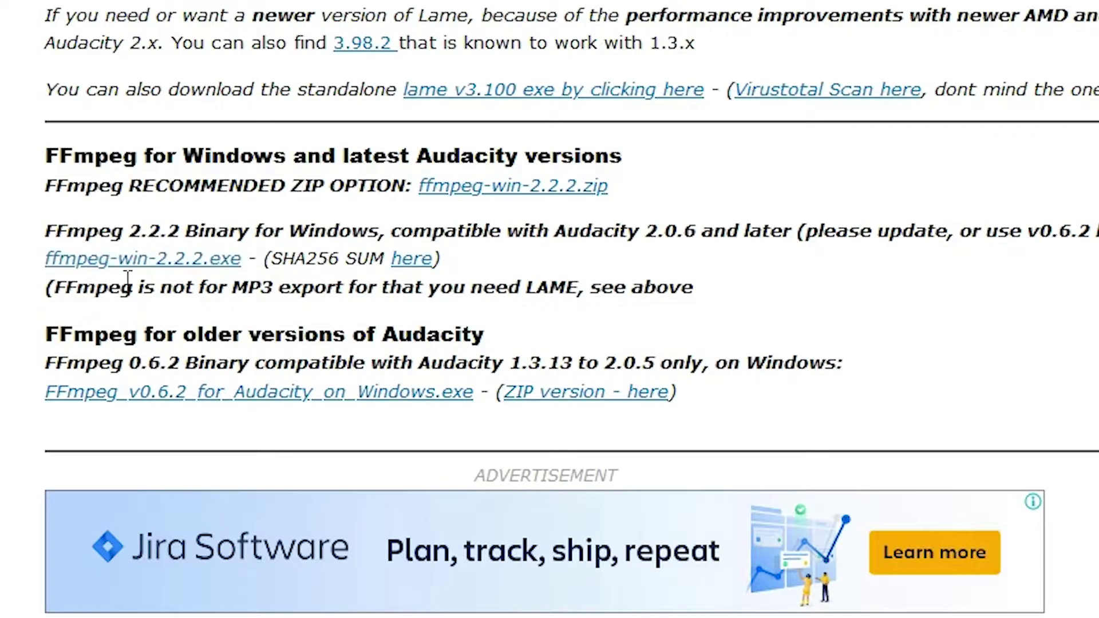
pyautogui.click(186, 256)
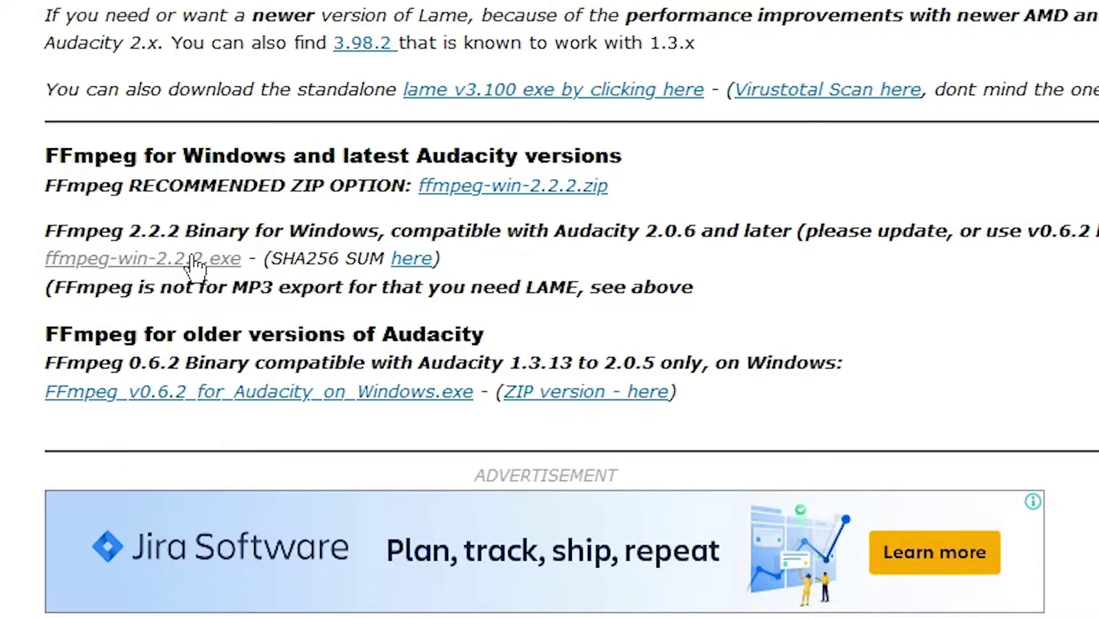
pyautogui.click(189, 258)
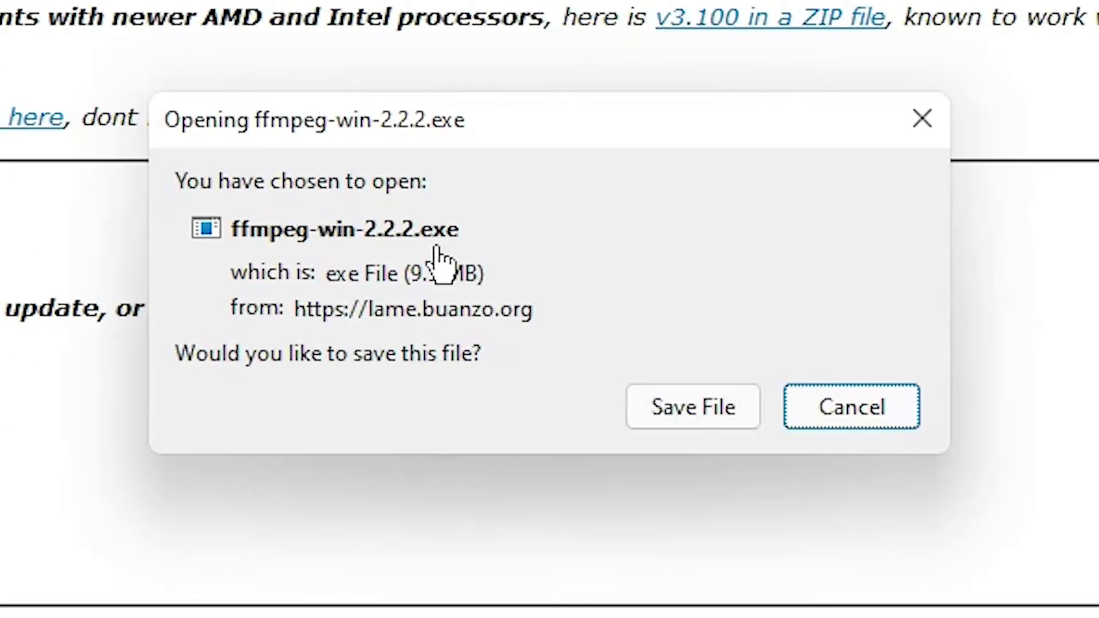
pyautogui.click(867, 394)
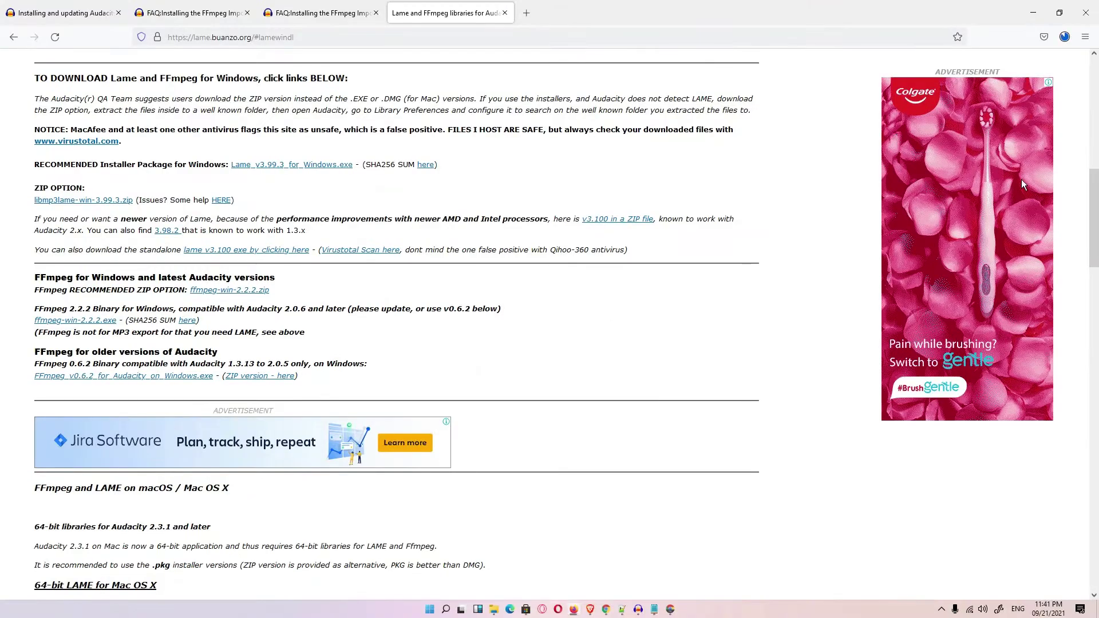
pyautogui.click(1067, 38)
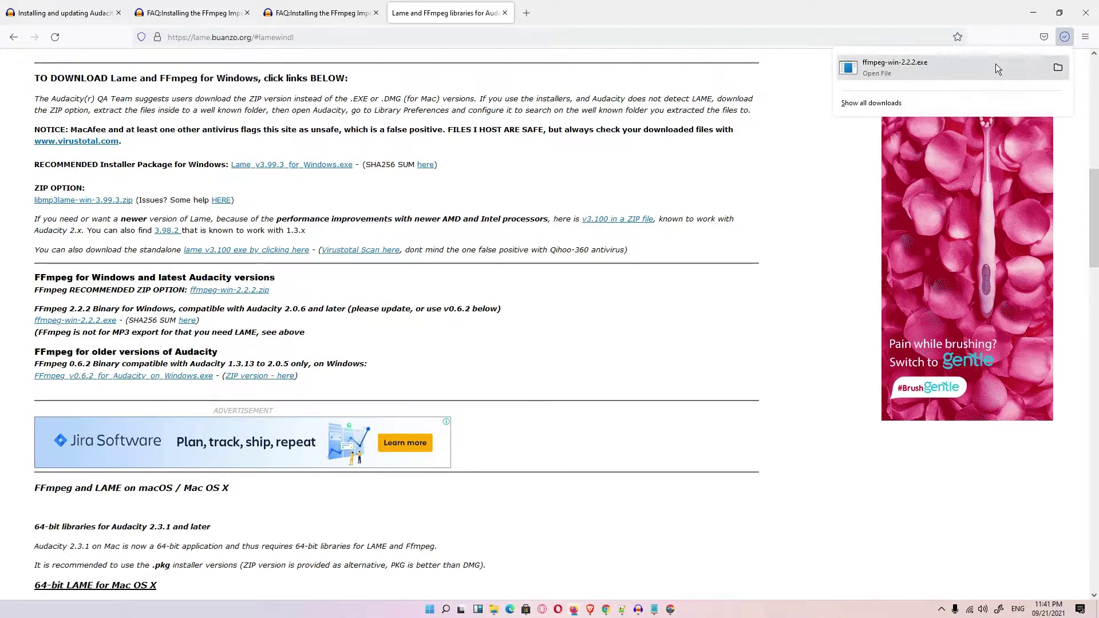
pyautogui.click(1053, 69)
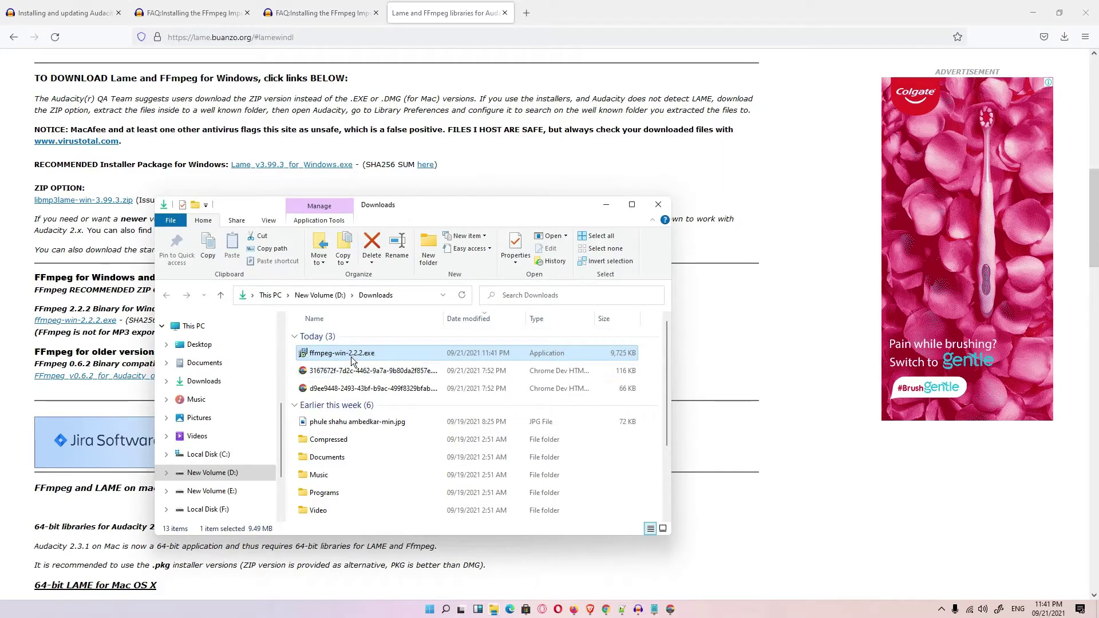
# Copy ffmpeg-win-2.2.2.exe from Downloads onto the desktop and minimise all windows.
pyautogui.rightClick(352, 354)
pyautogui.click(383, 278)
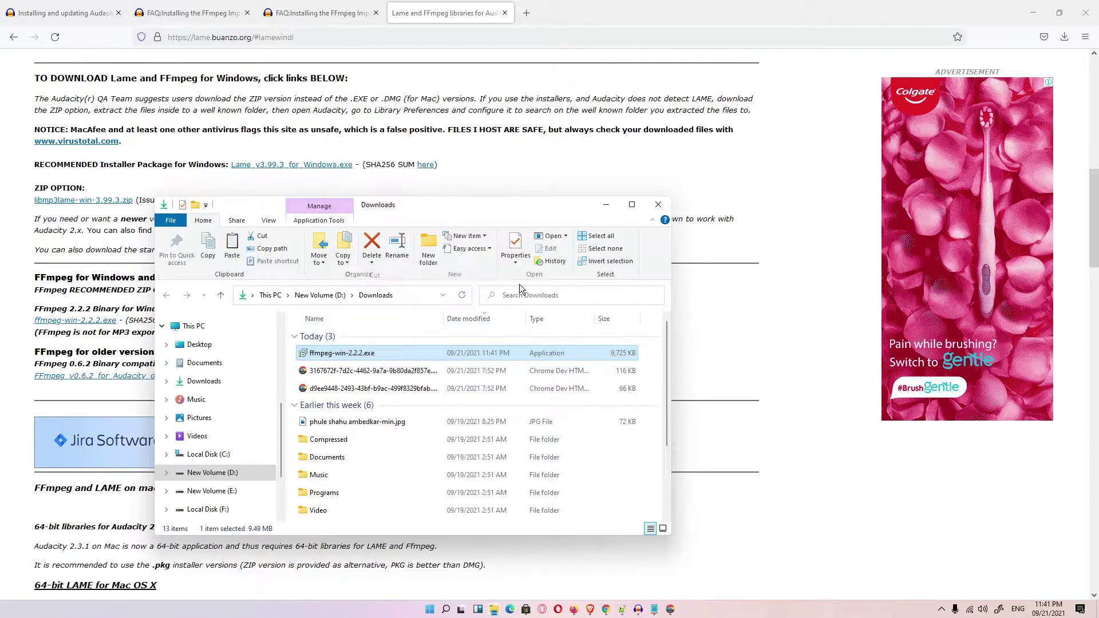
pyautogui.click(1034, 12)
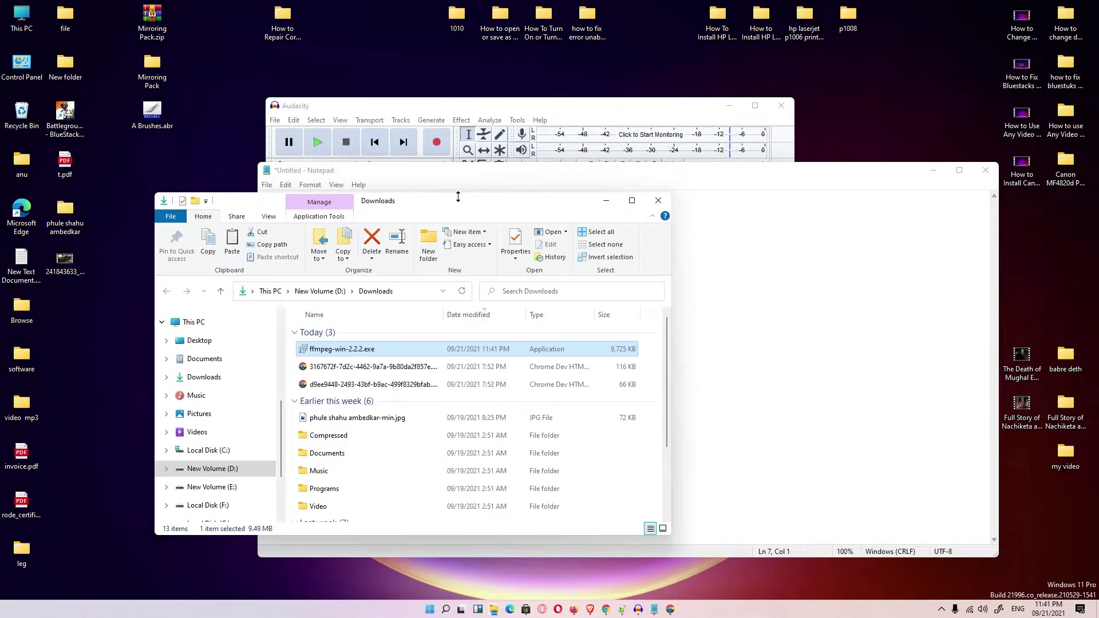
pyautogui.moveTo(437, 206); pyautogui.dragTo(611, 193)
pyautogui.moveTo(538, 338); pyautogui.dragTo(195, 264)
pyautogui.press('super+d')
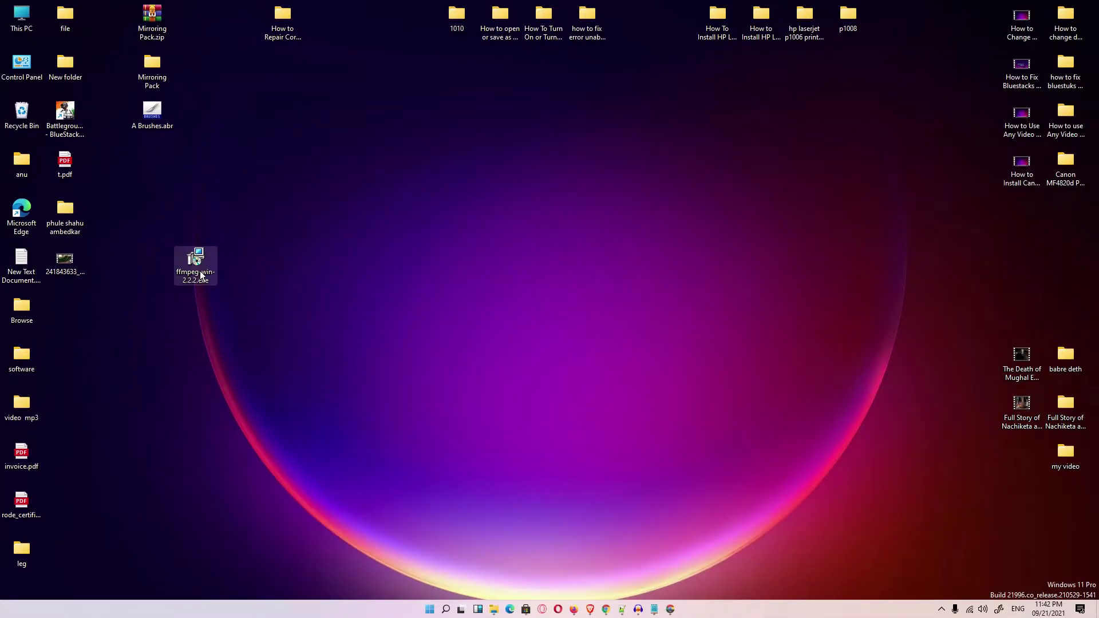
# Run the FFmpeg installer as administrator with English as the setup language.
pyautogui.moveTo(201, 275)
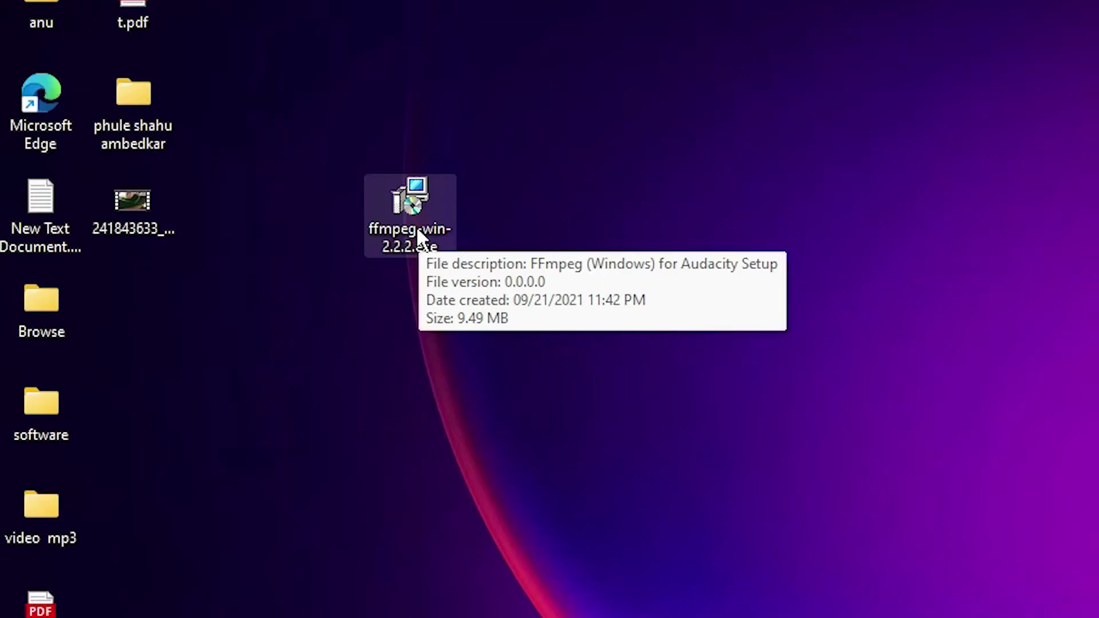
pyautogui.rightClick(417, 226)
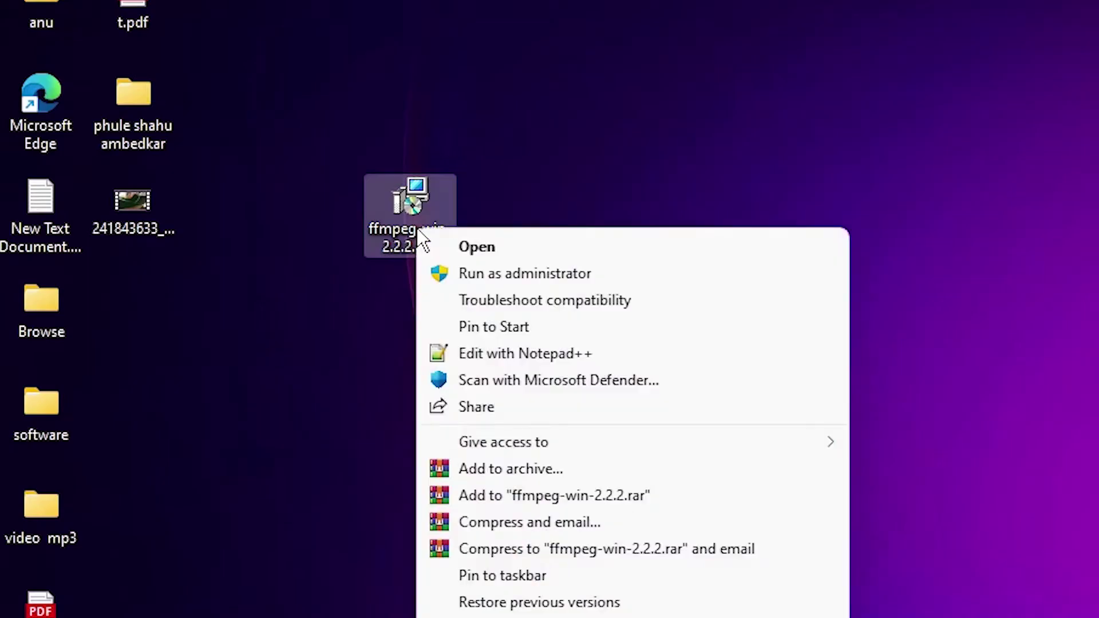
pyautogui.click(523, 274)
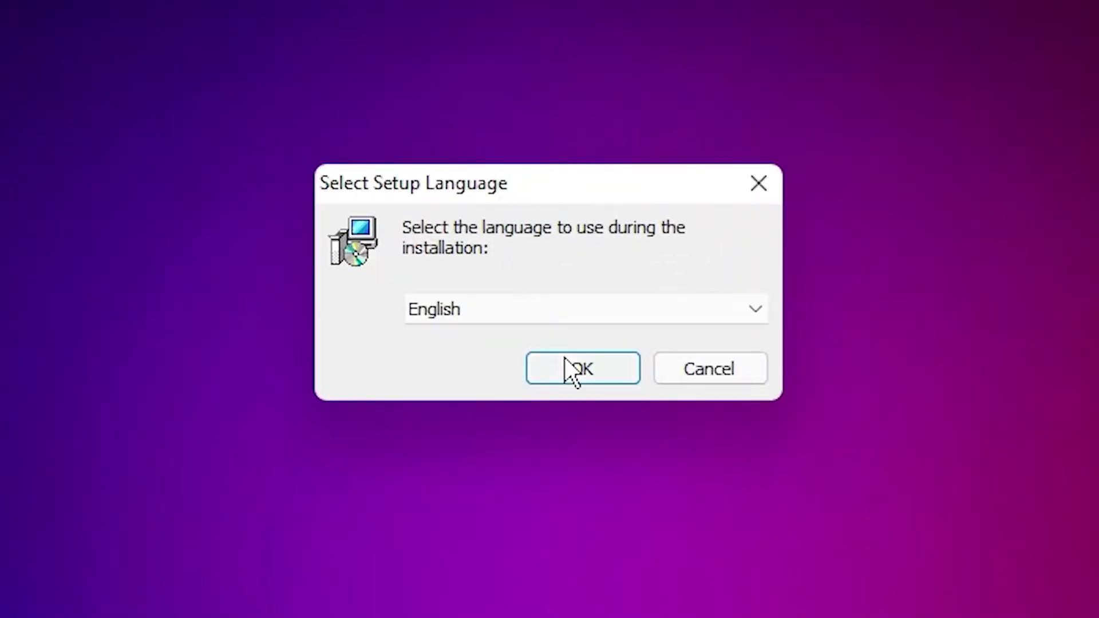
pyautogui.click(573, 368)
# Install FFmpeg to C:\Program Files (x86)\FFmpeg for Audacity and close the finished wizard.
pyautogui.click(669, 522)
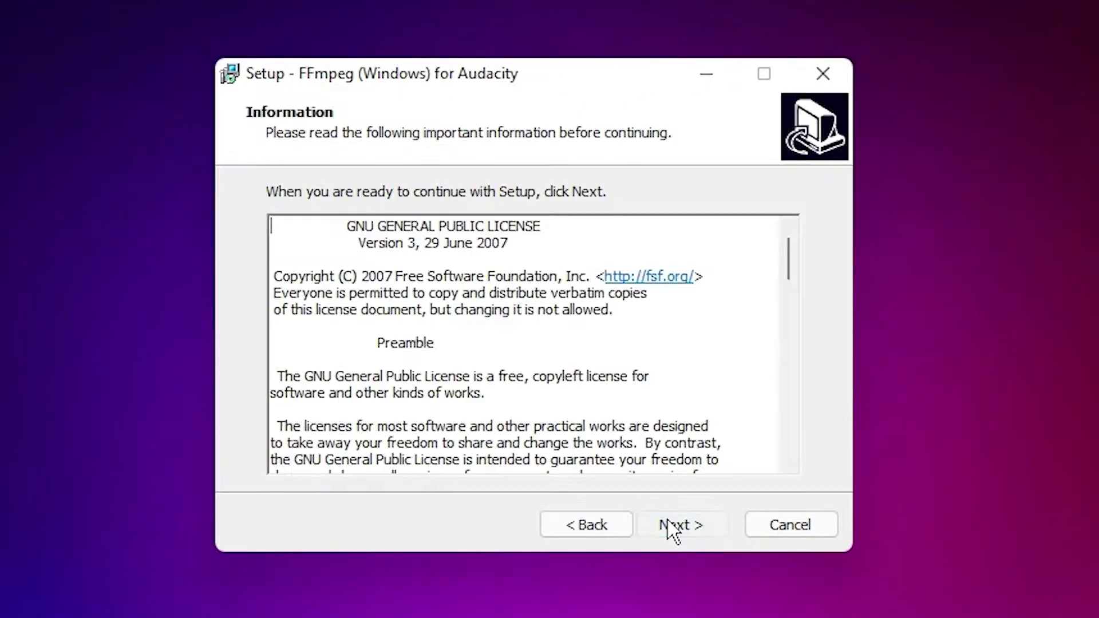
pyautogui.click(673, 525)
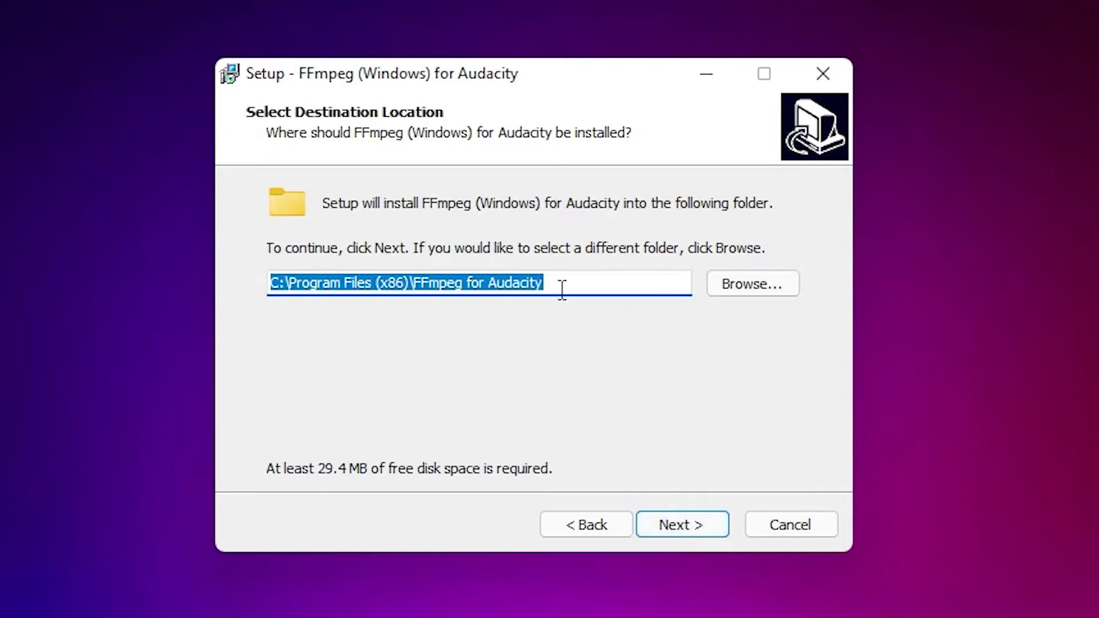
pyautogui.moveTo(588, 280); pyautogui.dragTo(254, 266)
pyautogui.click(700, 527)
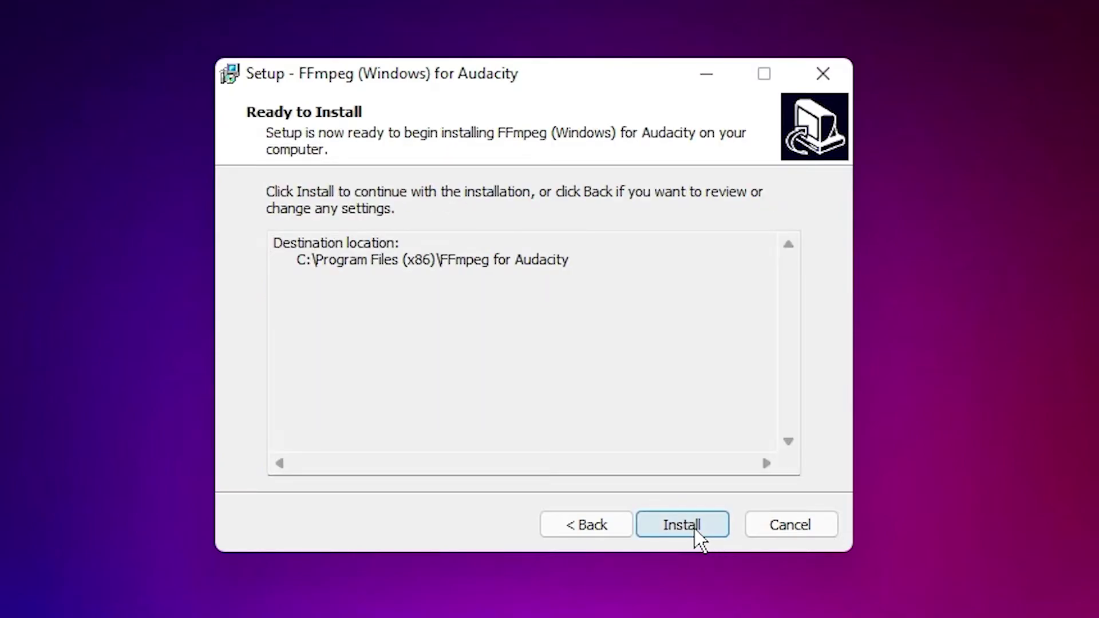
pyautogui.click(695, 528)
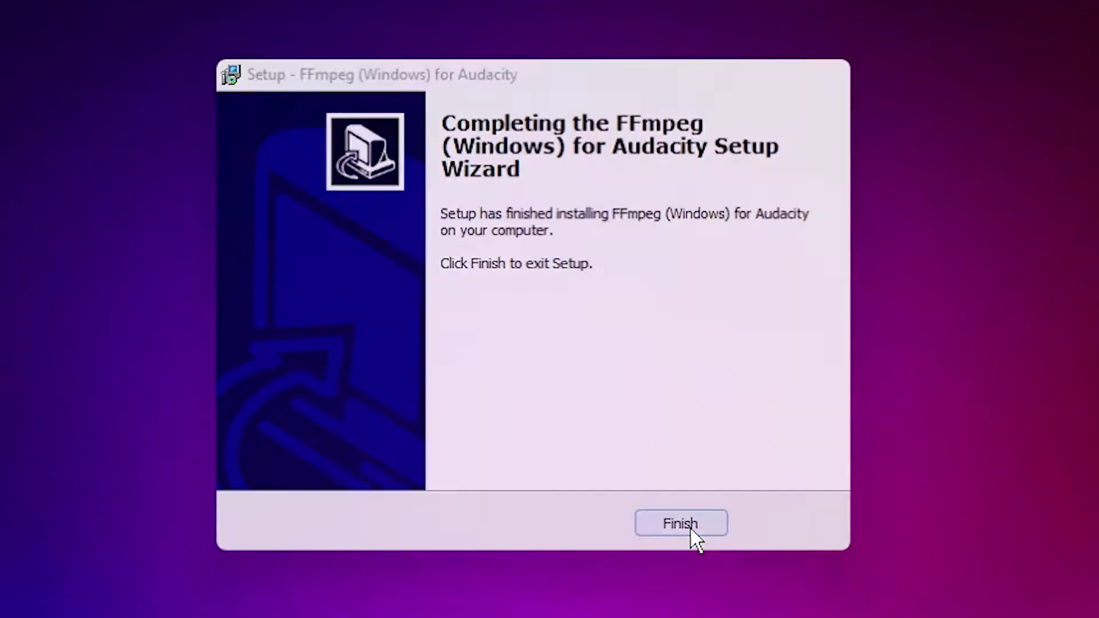
pyautogui.click(691, 530)
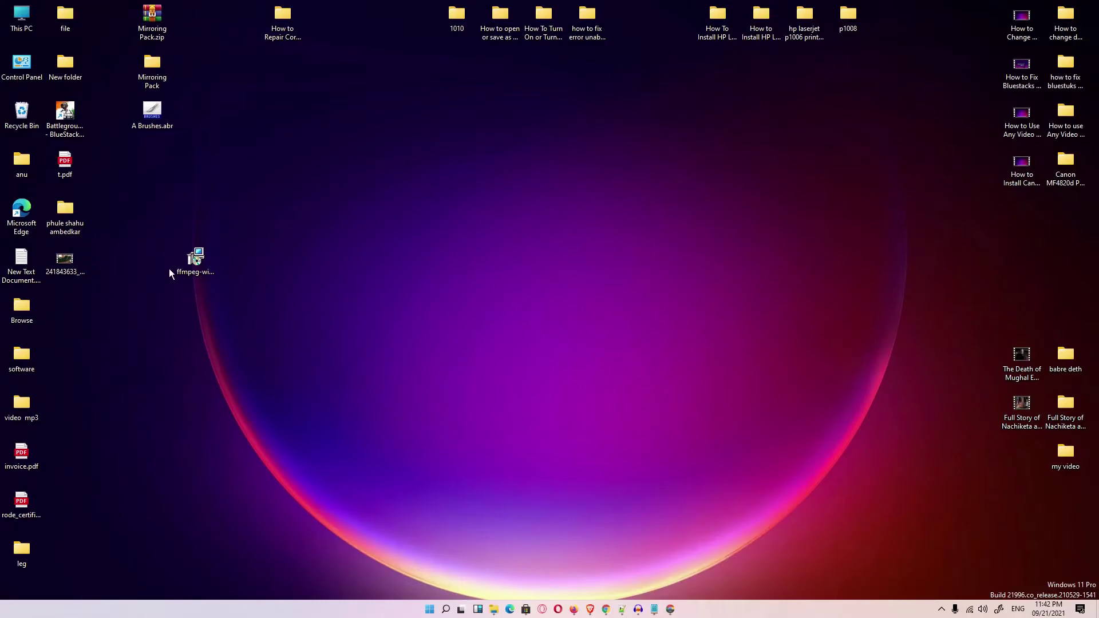
# Locate the FFmpeg library in Audacity's Libraries preferences, version F(55.33.100), C(55.52.102), and close preferences.
pyautogui.moveTo(198, 265); pyautogui.dragTo(154, 266)
pyautogui.click(637, 611)
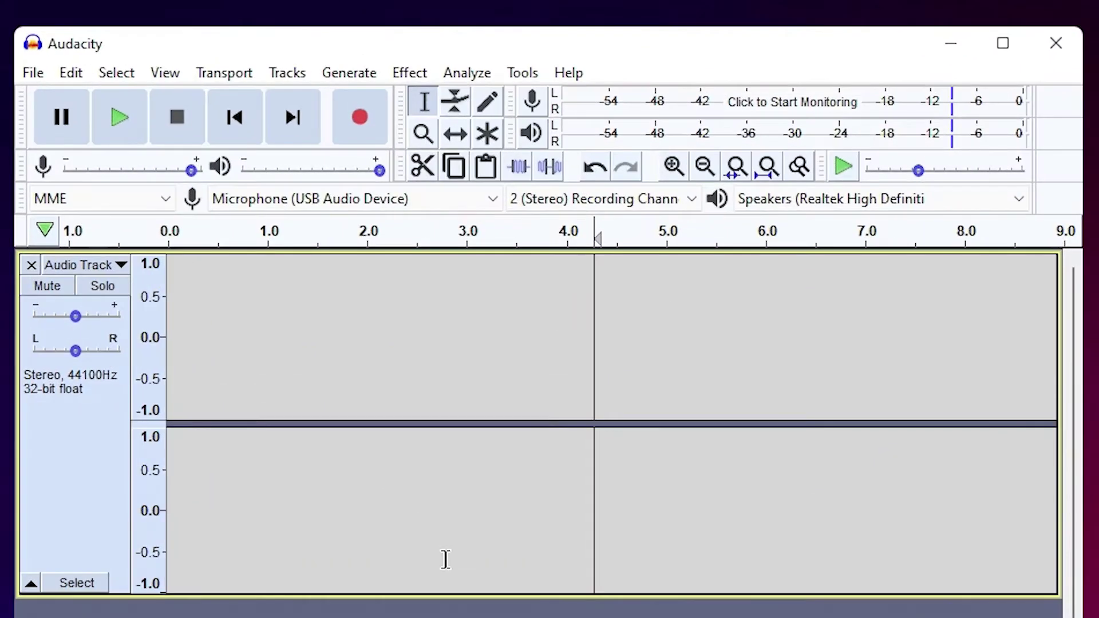
pyautogui.click(74, 81)
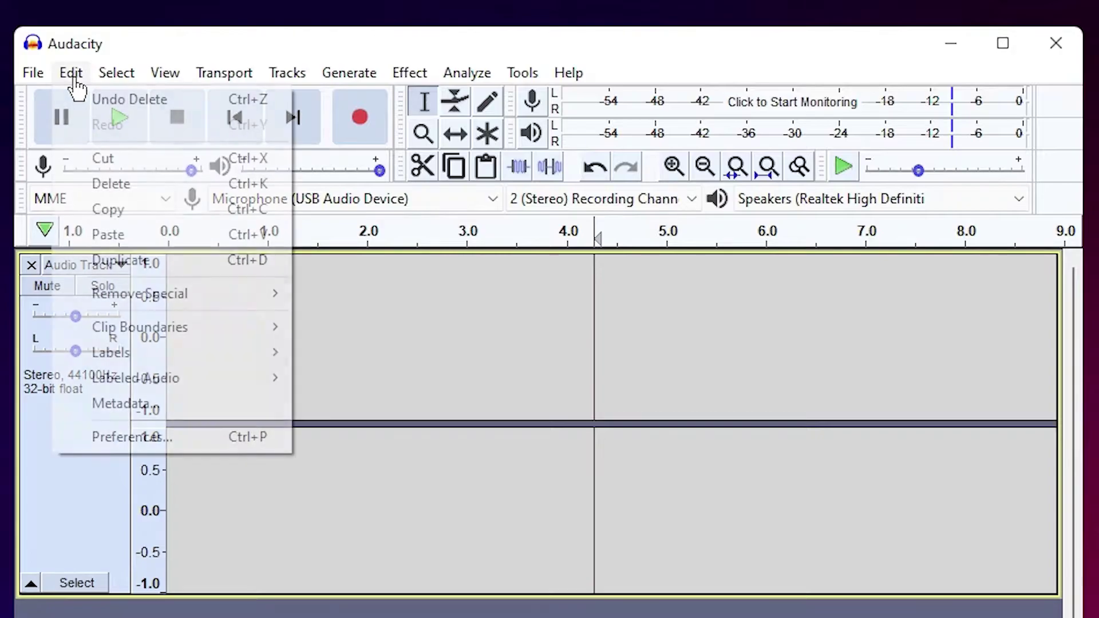
pyautogui.click(118, 439)
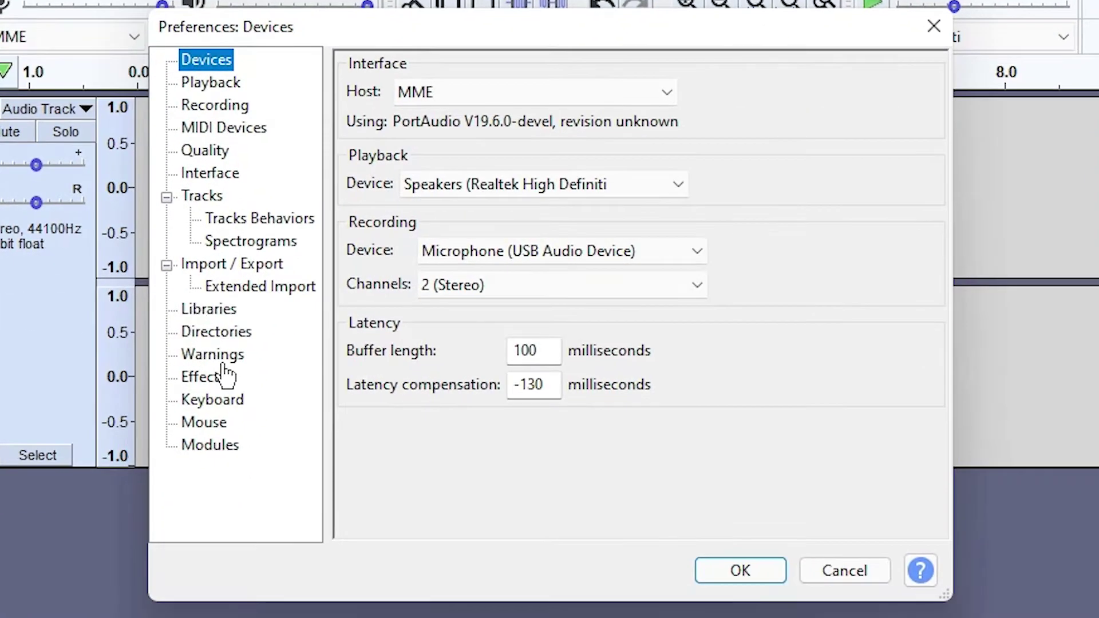
pyautogui.click(216, 312)
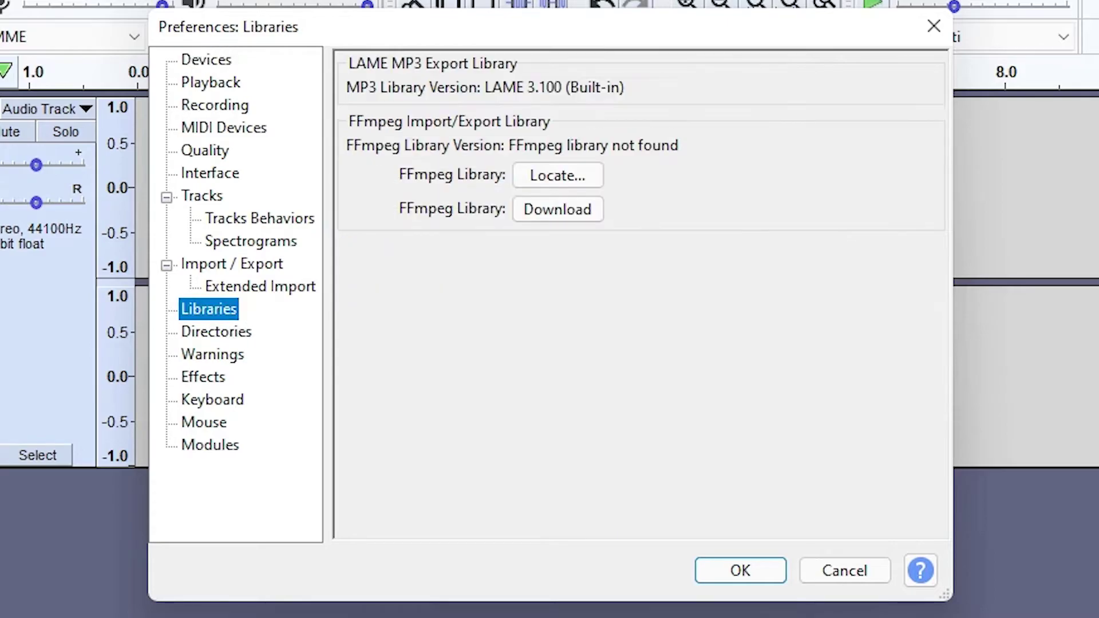
pyautogui.click(569, 193)
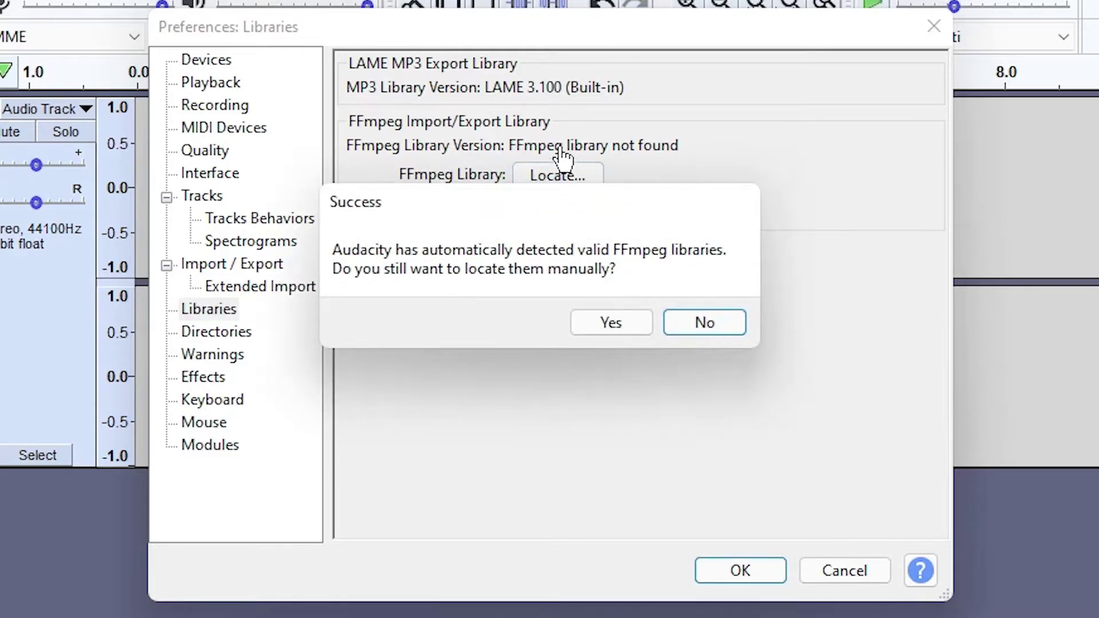
pyautogui.click(737, 331)
pyautogui.click(763, 577)
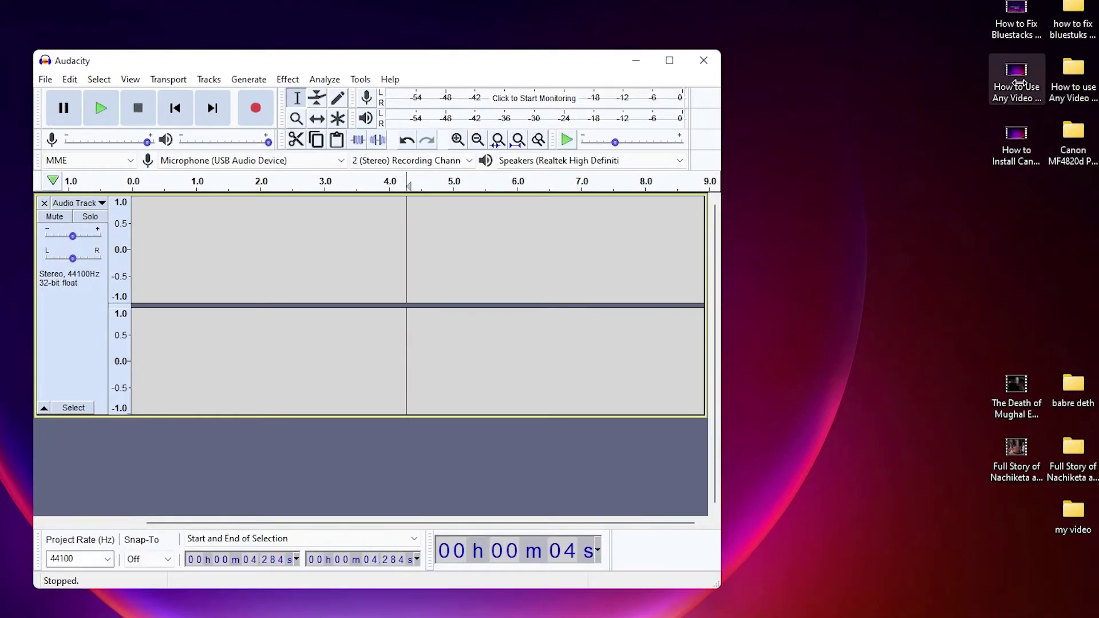
# Drag the wallpaper tutorial MP4 from the desktop into Audacity, importing a stereo 48000 Hz track.
pyautogui.click(1018, 84)
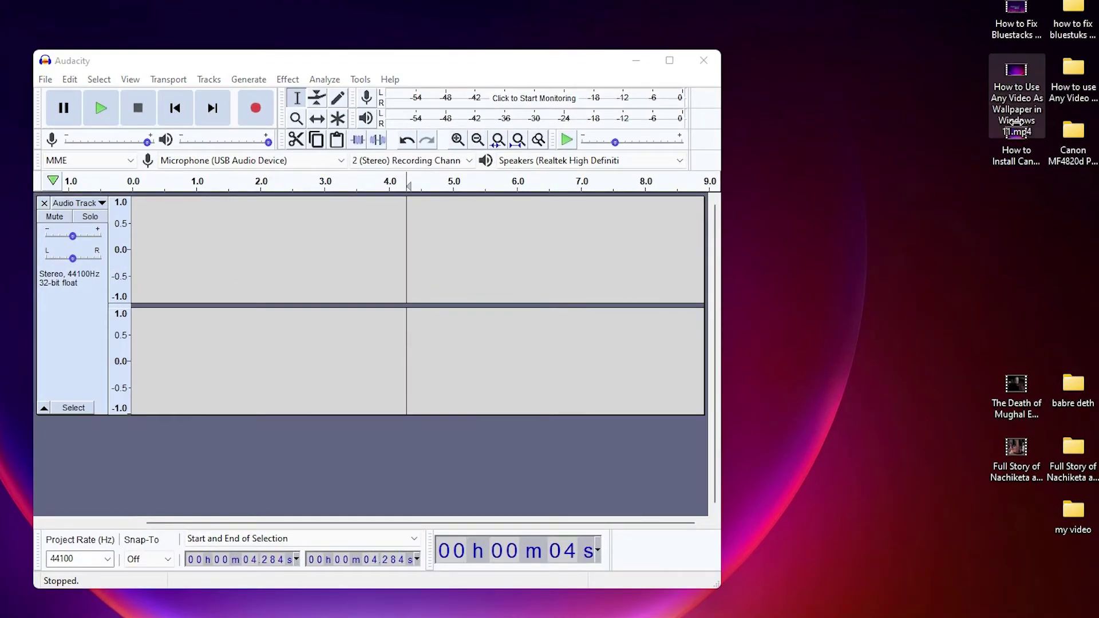
pyautogui.moveTo(1022, 84); pyautogui.dragTo(516, 294)
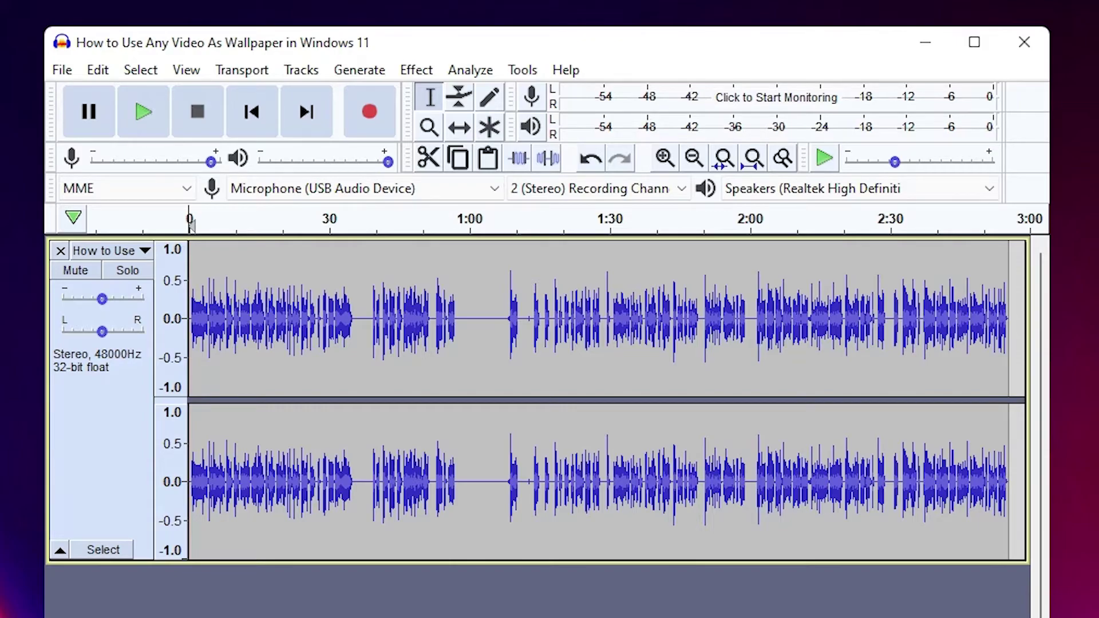
pyautogui.click(59, 71)
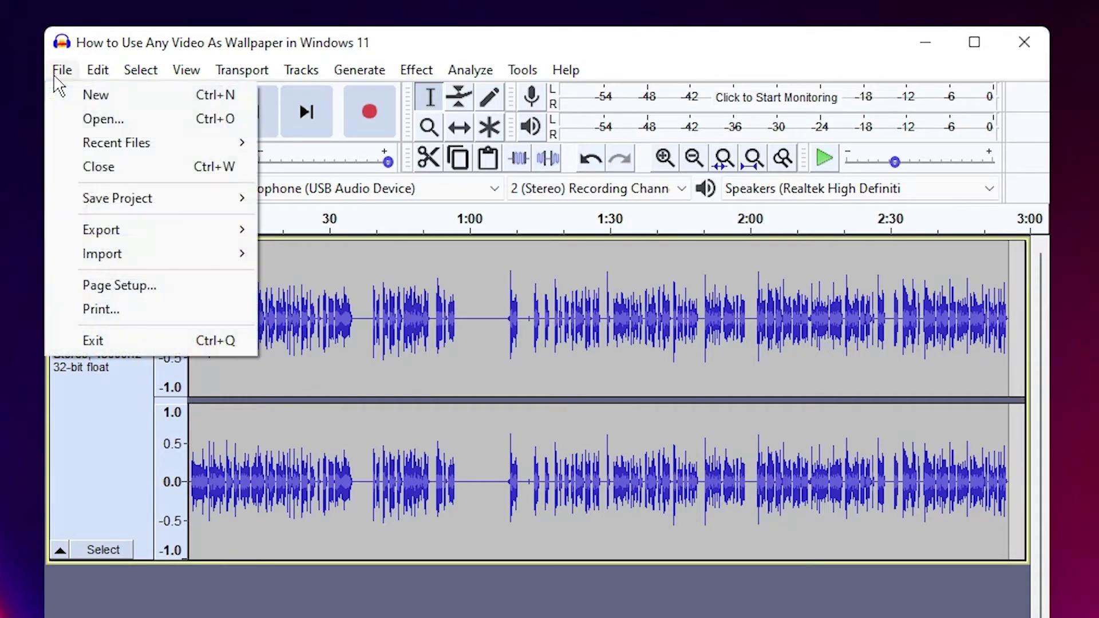
pyautogui.moveTo(121, 209)
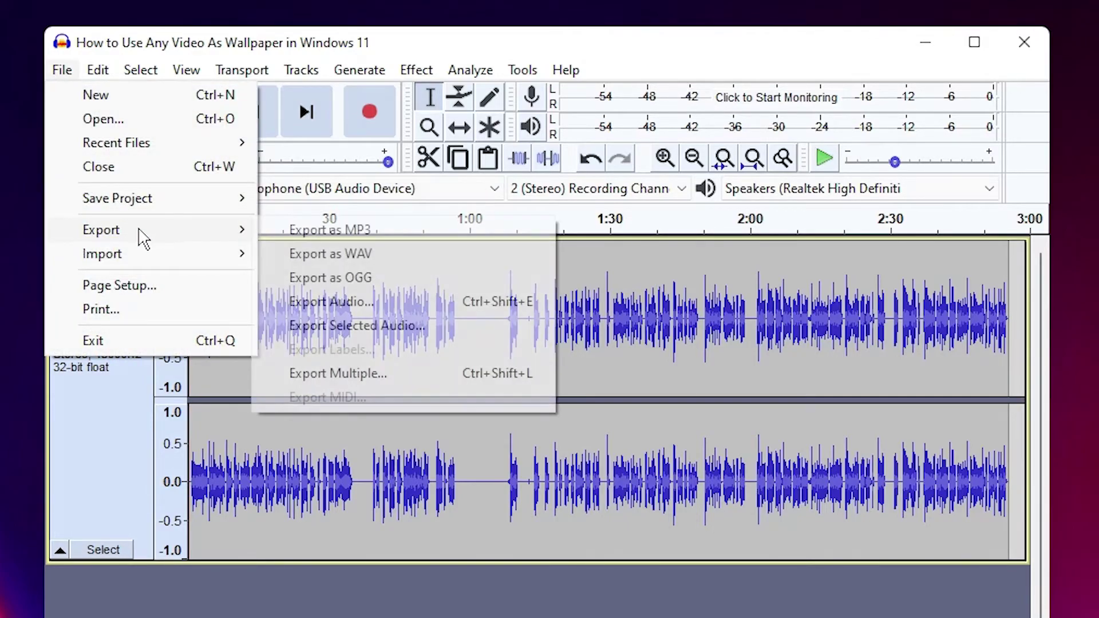
pyautogui.moveTo(130, 239)
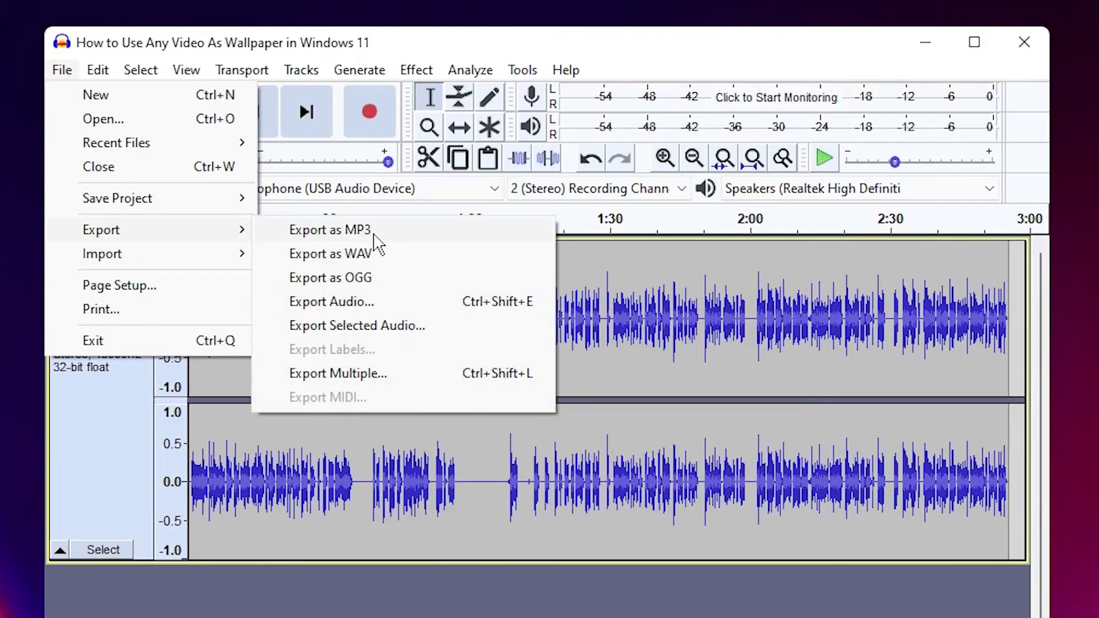
pyautogui.click(365, 307)
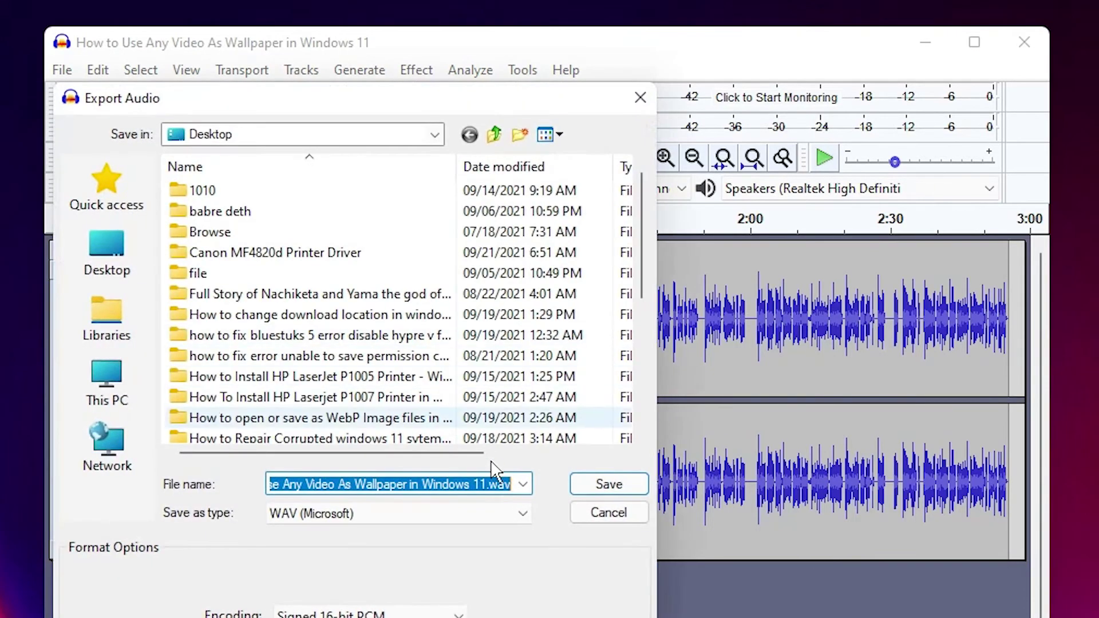
pyautogui.click(458, 515)
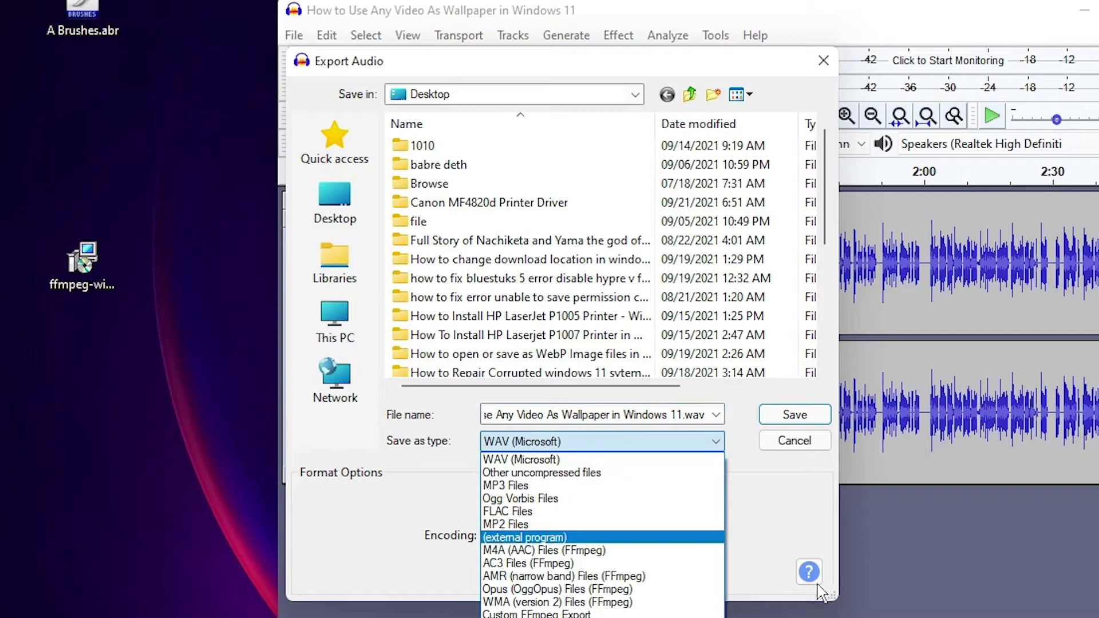
pyautogui.click(767, 515)
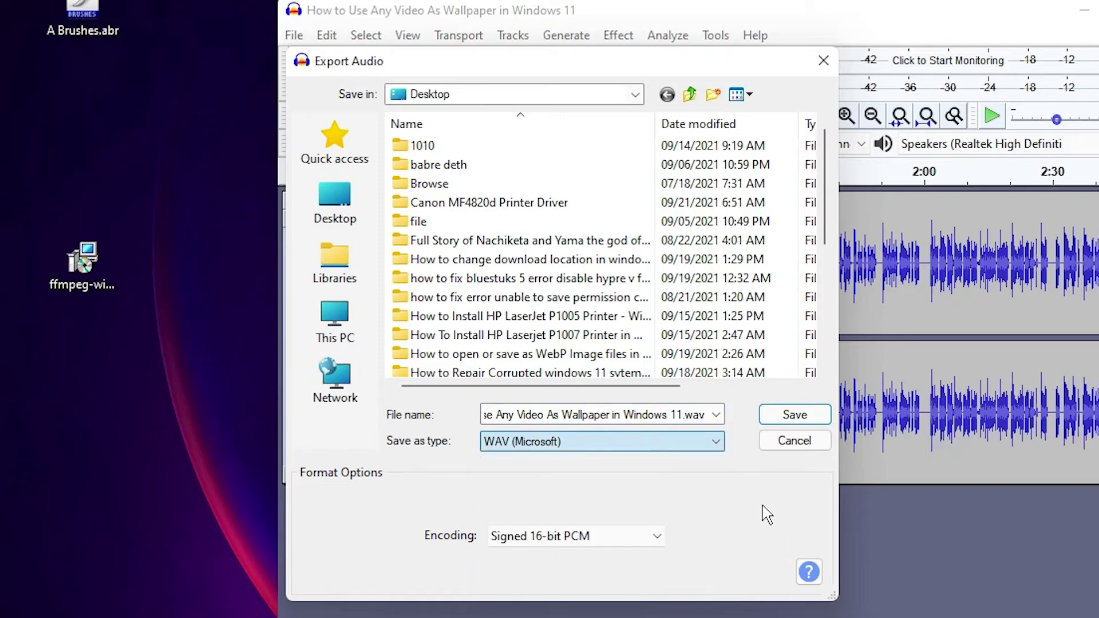
pyautogui.click(798, 446)
pyautogui.click(293, 36)
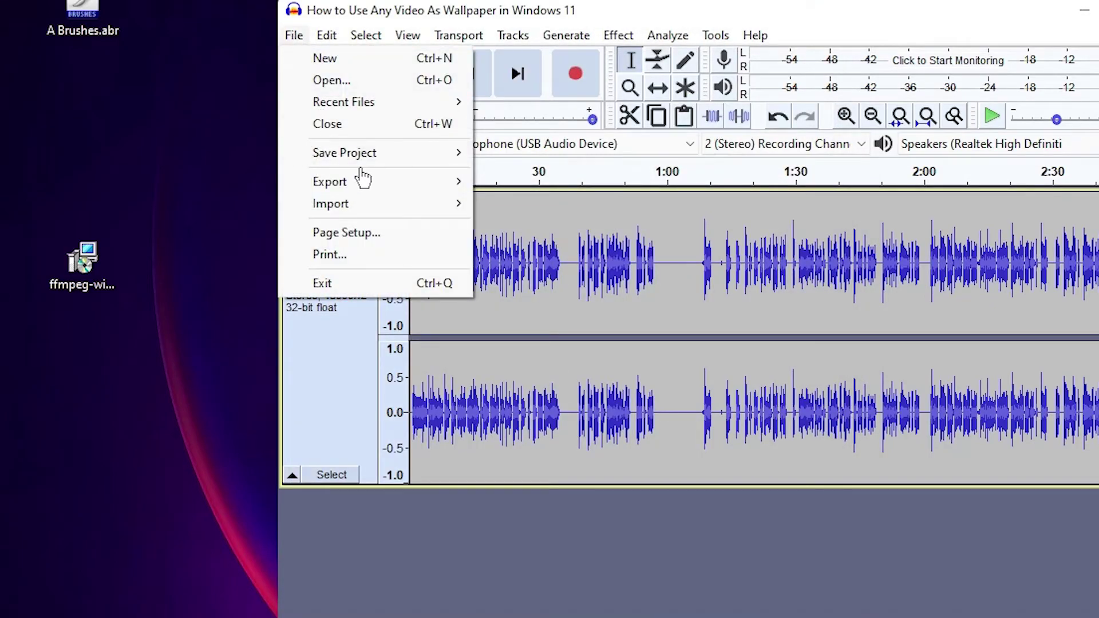
pyautogui.moveTo(385, 186)
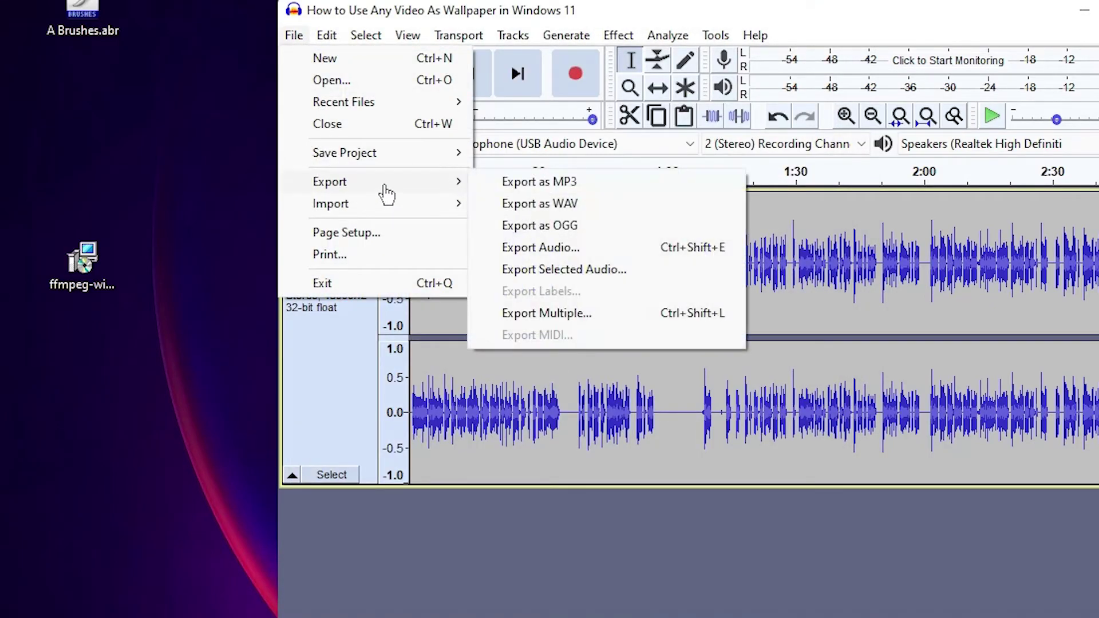
# Export the track as an MP3 named ttttt to the Desktop, accepting the metadata tags.
pyautogui.click(548, 193)
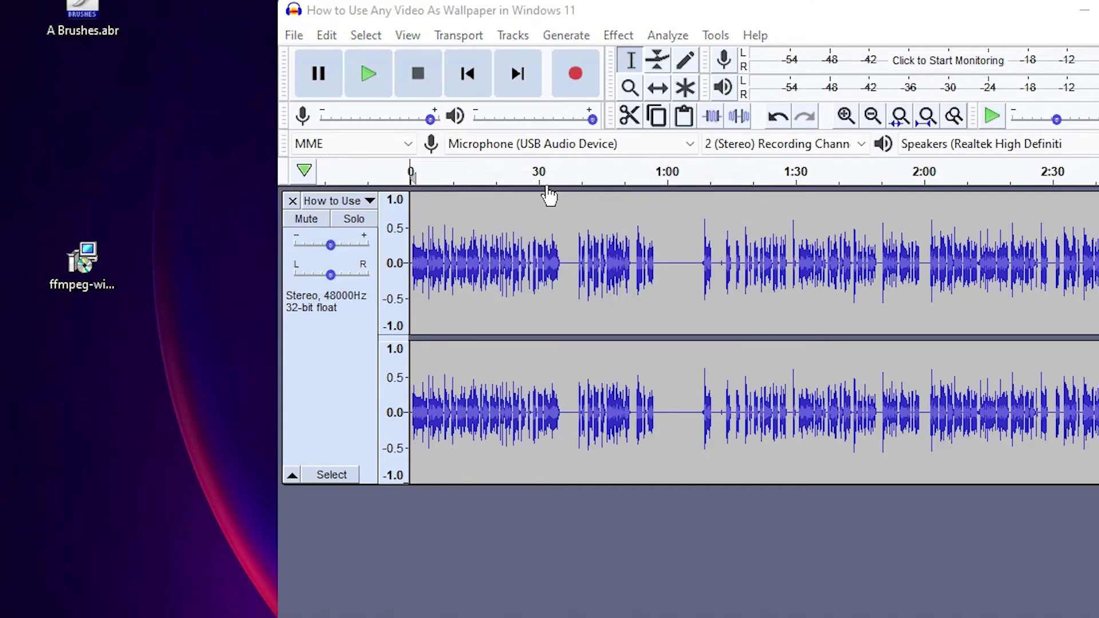
pyautogui.click(350, 227)
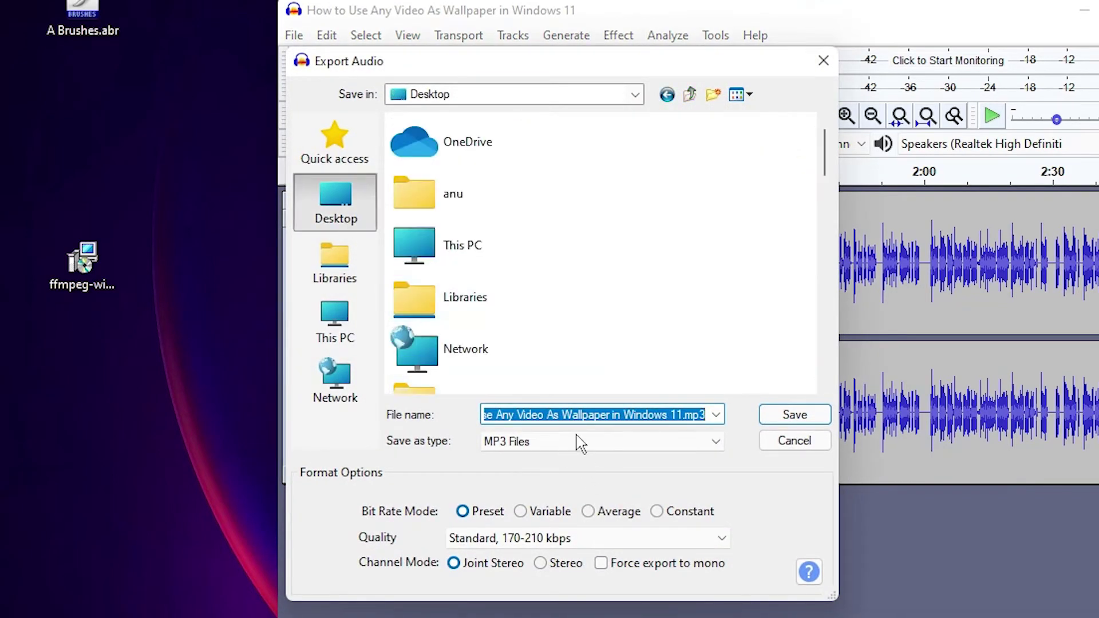
pyautogui.write('tttt')
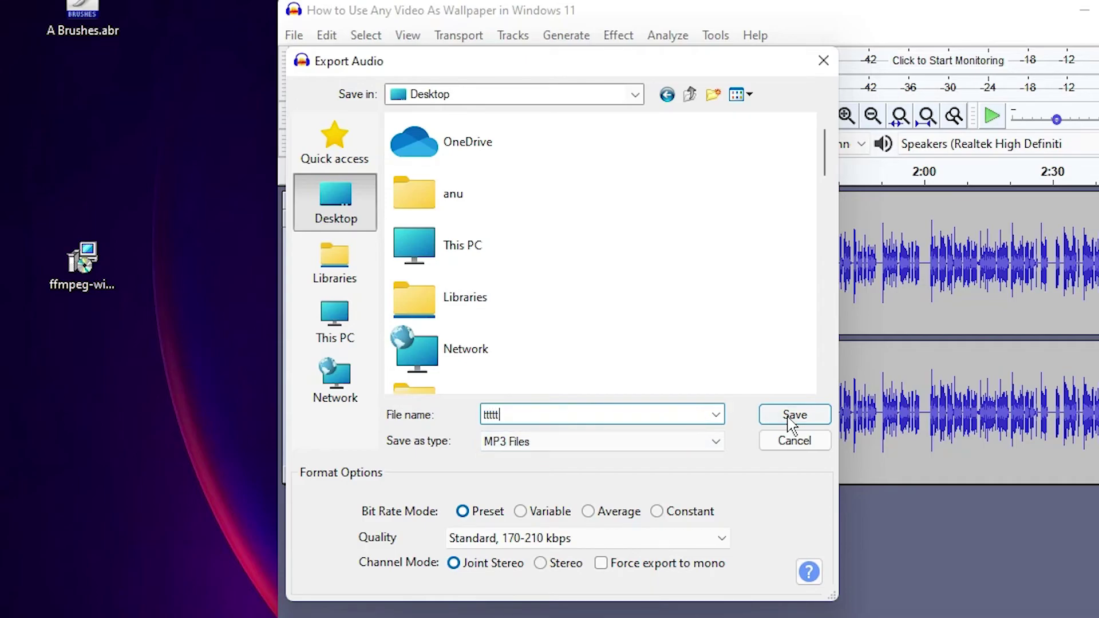
pyautogui.click(791, 417)
pyautogui.click(657, 509)
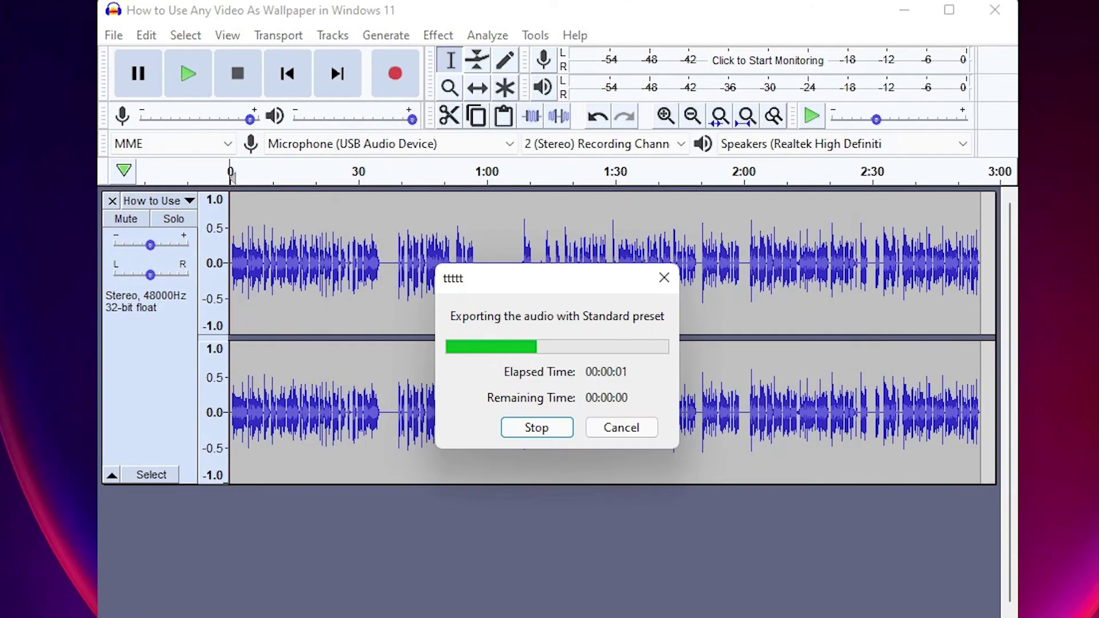